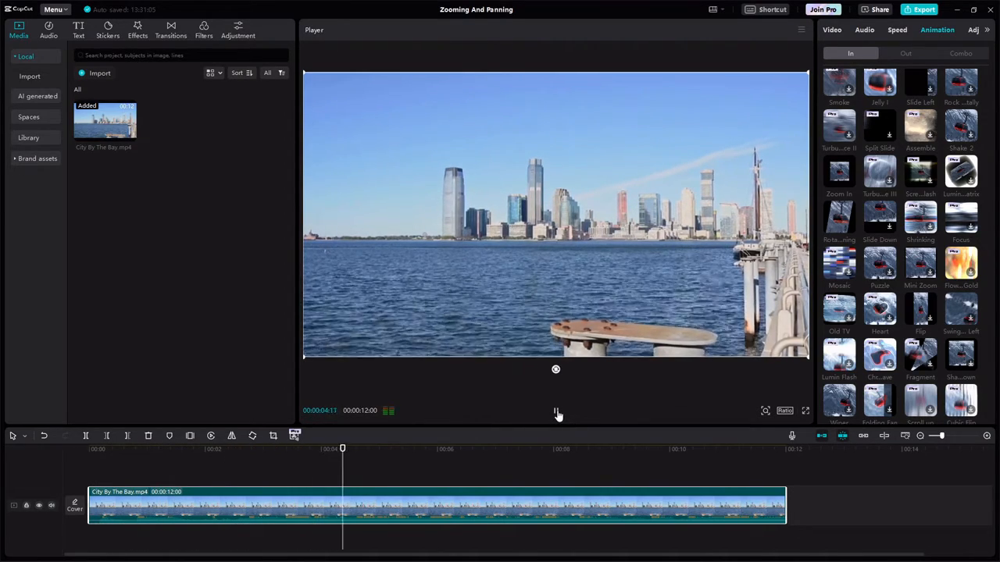
Pause the project preview, play the finished example video in the media player, and return to the CapCut project
{"action": "left_click", "coordinate": [557, 414]}
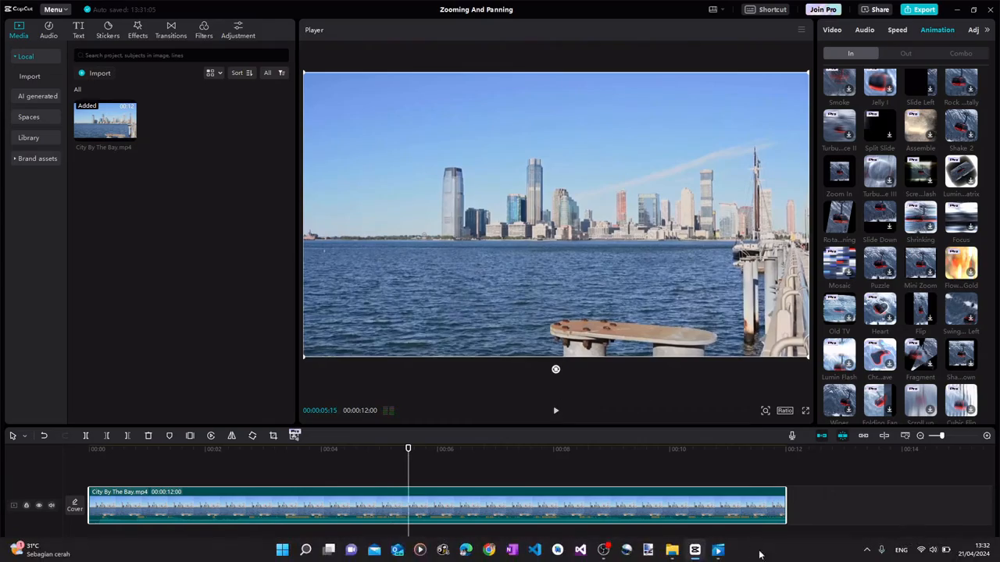
{"action": "left_click", "coordinate": [717, 550]}
{"action": "left_click", "coordinate": [490, 489]}
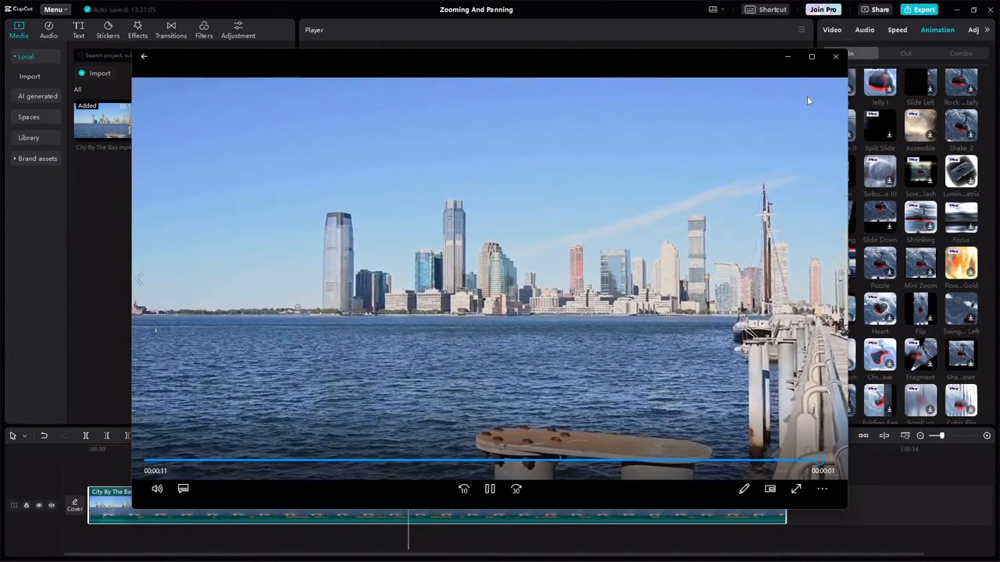
{"action": "left_click", "coordinate": [784, 58]}
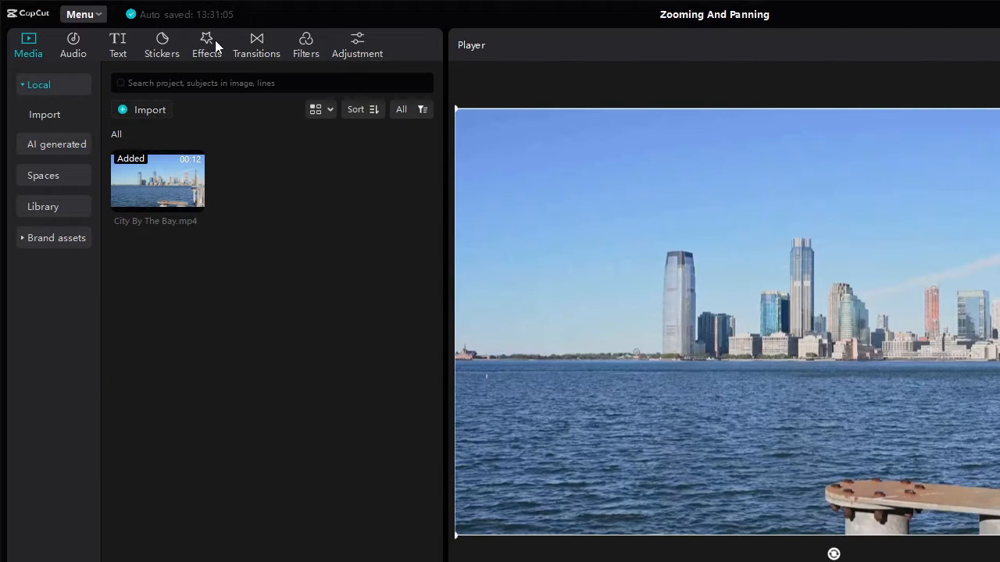
Examine the effects library, the clip's basic Position & Size settings, and its In, Out and Combo animation presets
{"action": "left_click", "coordinate": [216, 41]}
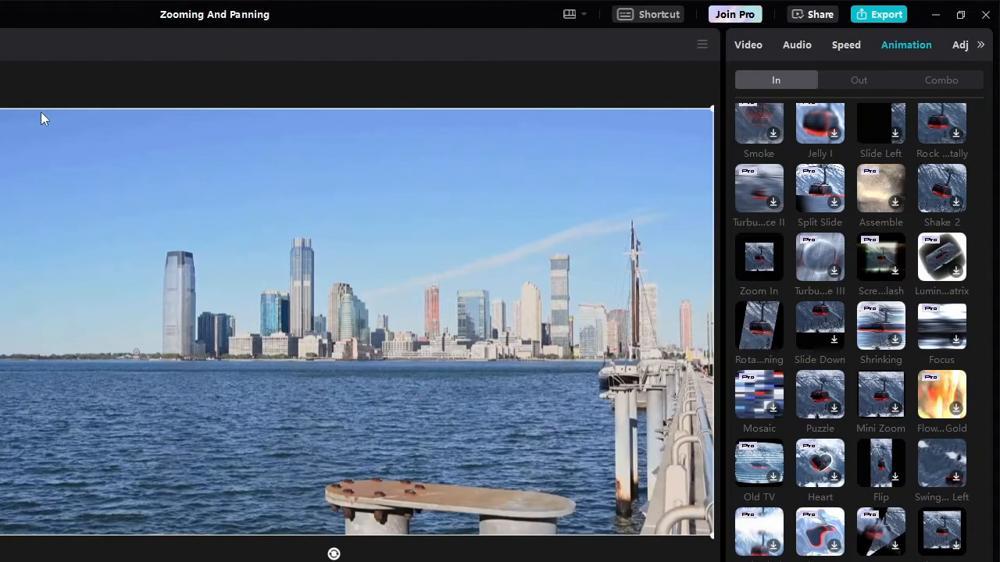
{"action": "left_click", "coordinate": [760, 43]}
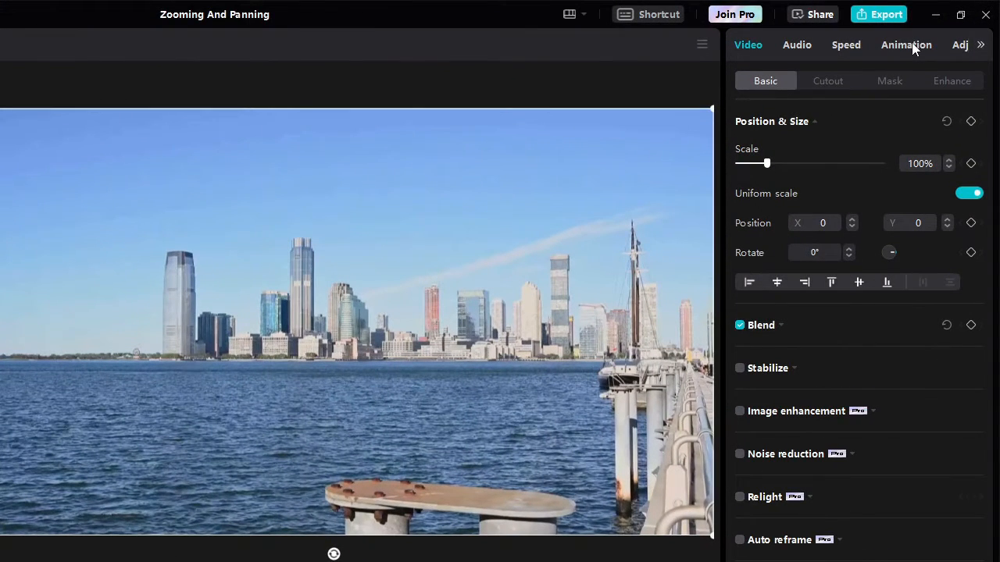
{"action": "left_click", "coordinate": [911, 48]}
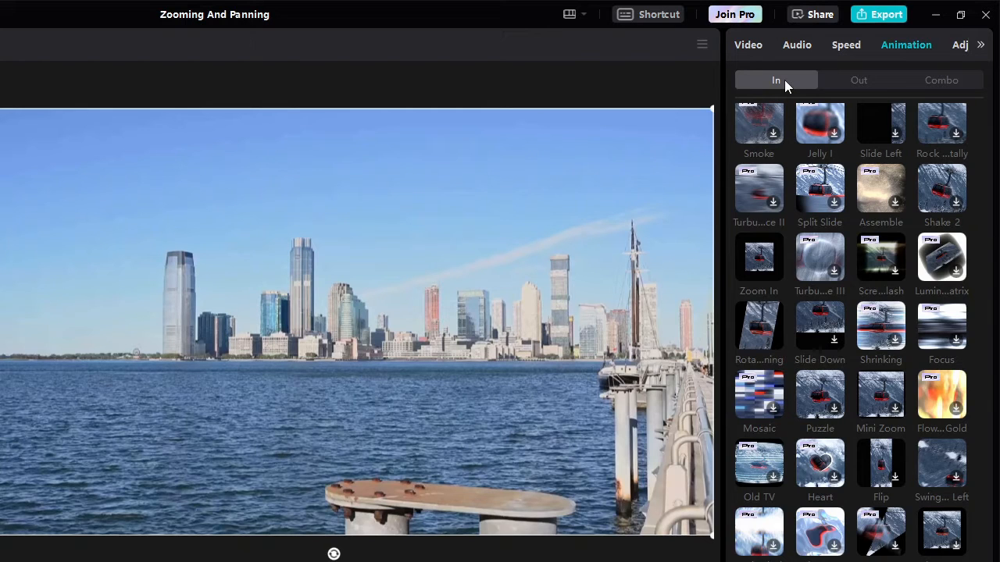
{"action": "left_click", "coordinate": [865, 82]}
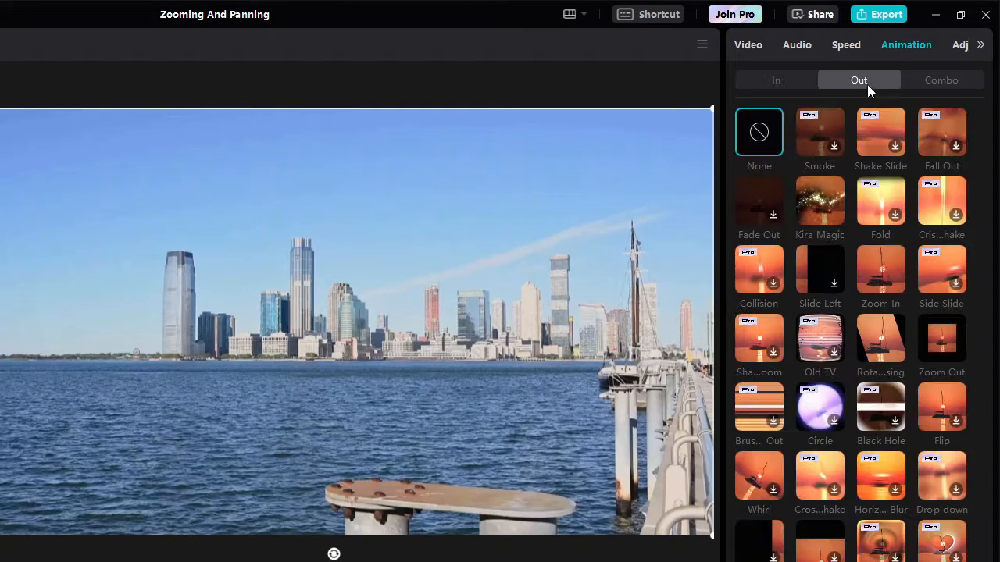
{"action": "left_click", "coordinate": [937, 81]}
{"action": "left_click", "coordinate": [790, 83]}
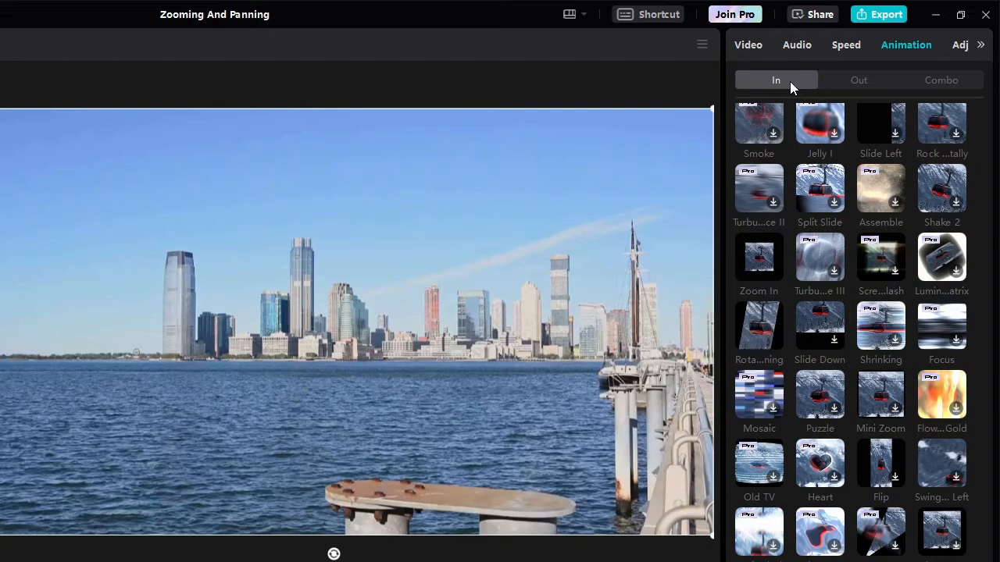
{"action": "left_click", "coordinate": [857, 78]}
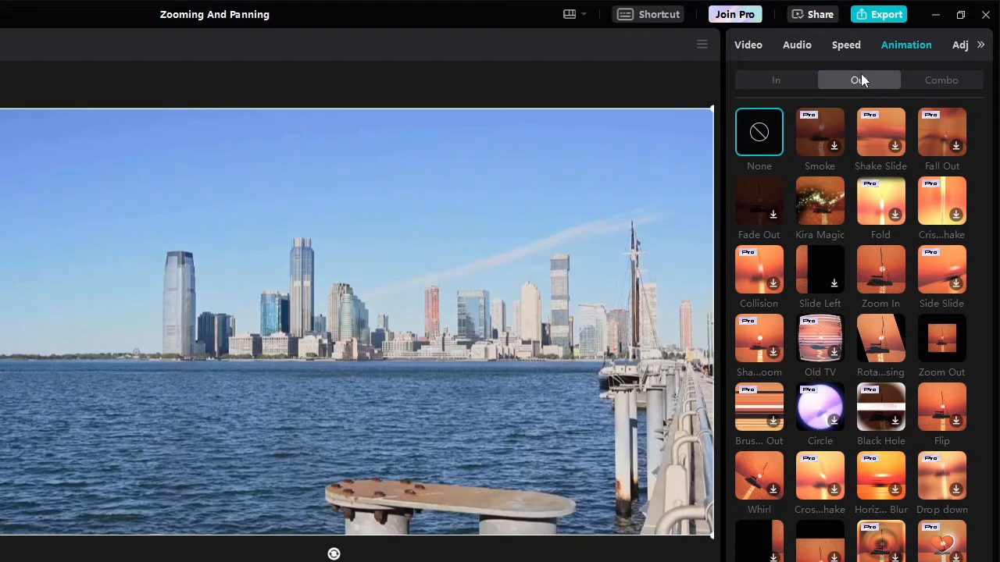
{"action": "left_click", "coordinate": [962, 78]}
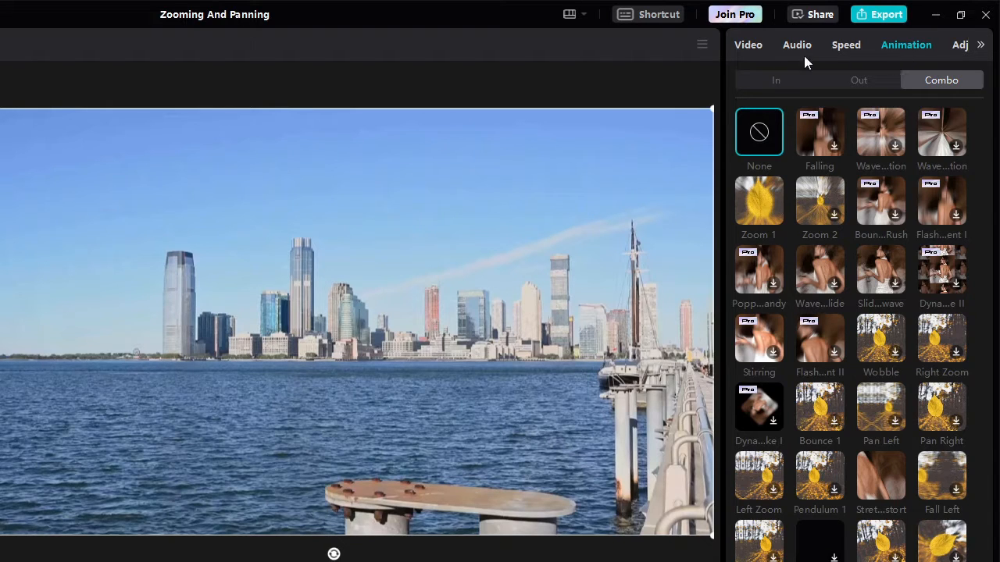
Apply the Zoom In entrance animation to the City By The Bay clip and set its duration to about 2.1 s
{"action": "left_click", "coordinate": [769, 81]}
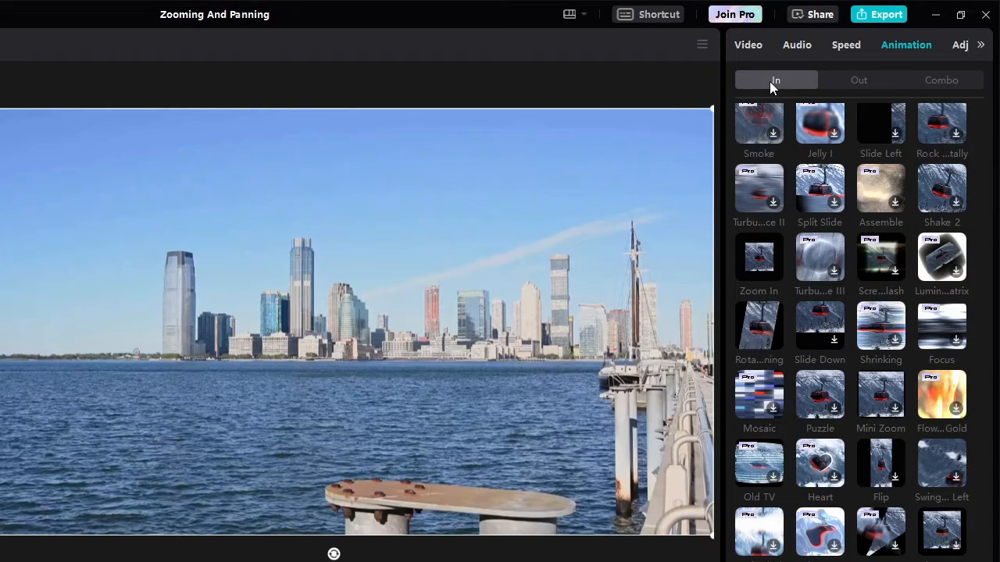
{"action": "left_click", "coordinate": [752, 258]}
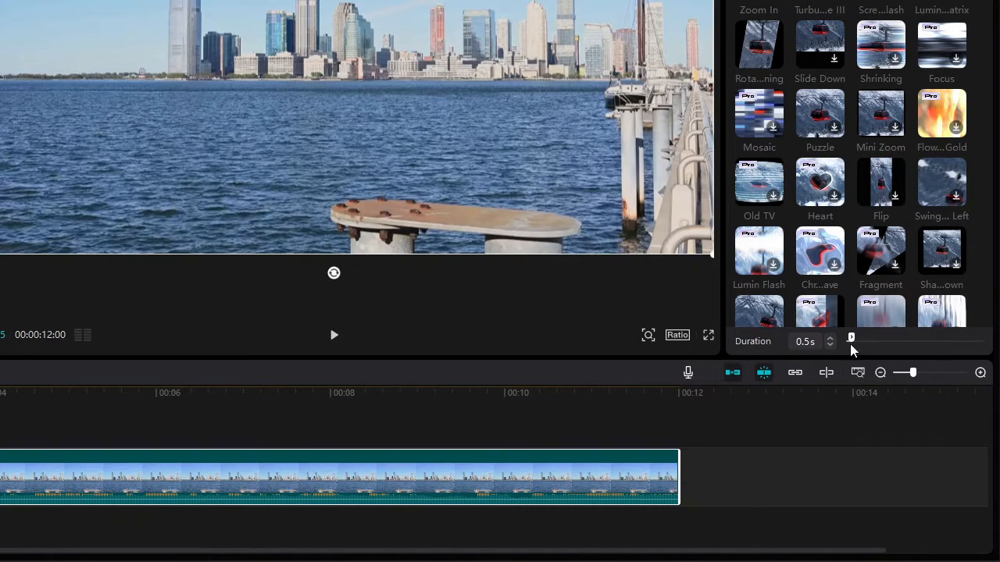
{"action": "left_click", "coordinate": [802, 342]}
{"action": "type", "text": "1"}
{"action": "key", "text": "Return"}
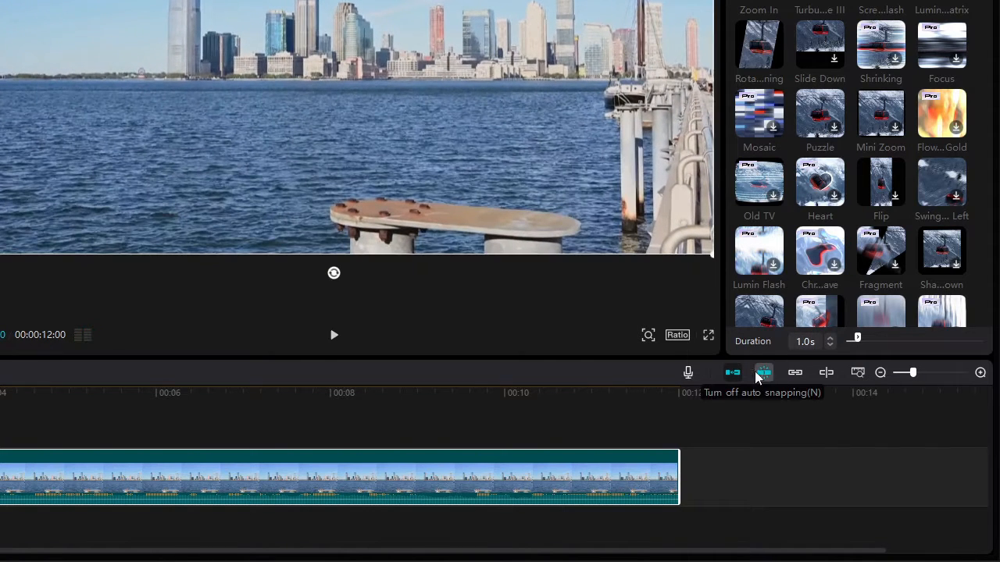
{"action": "left_click_drag", "start_coordinate": [855, 341], "coordinate": [870, 346]}
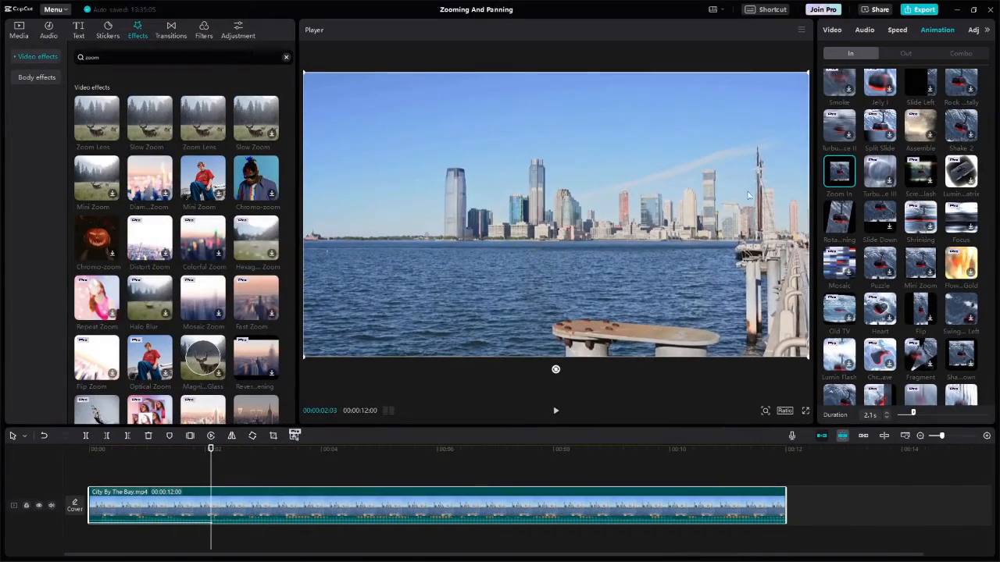
Apply the Zoom Out exit animation to the clip and lengthen its duration
{"action": "left_click", "coordinate": [905, 53]}
{"action": "left_click", "coordinate": [961, 227]}
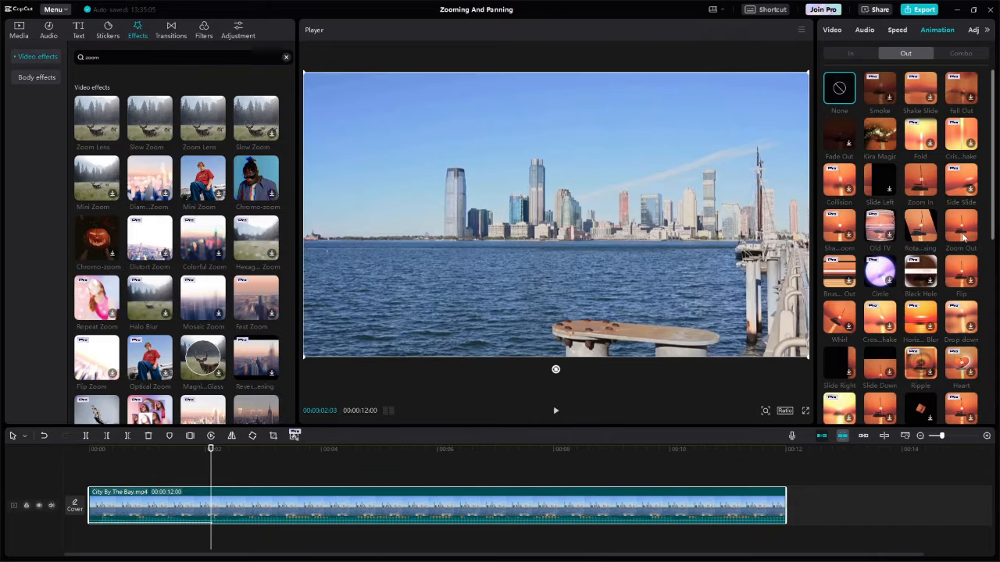
{"action": "left_click_drag", "start_coordinate": [938, 420], "coordinate": [946, 420]}
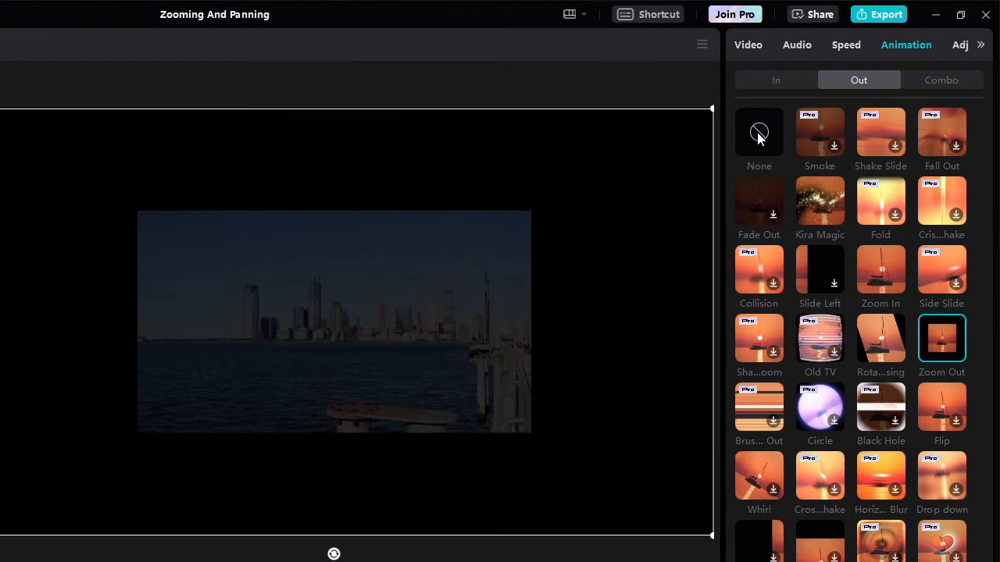
Remove the Zoom Out and Zoom In animations from the clip
{"action": "left_click", "coordinate": [757, 134]}
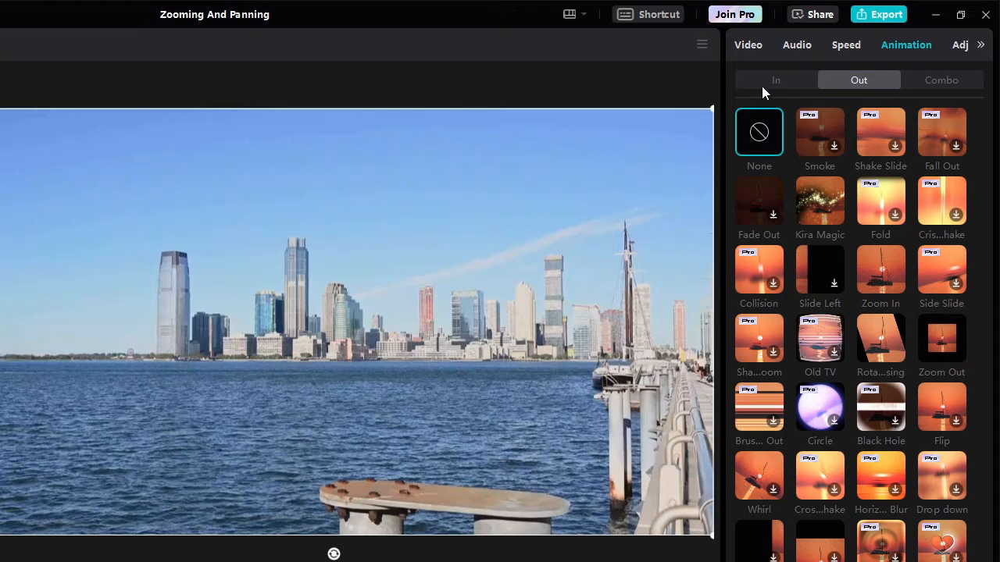
{"action": "left_click", "coordinate": [764, 83]}
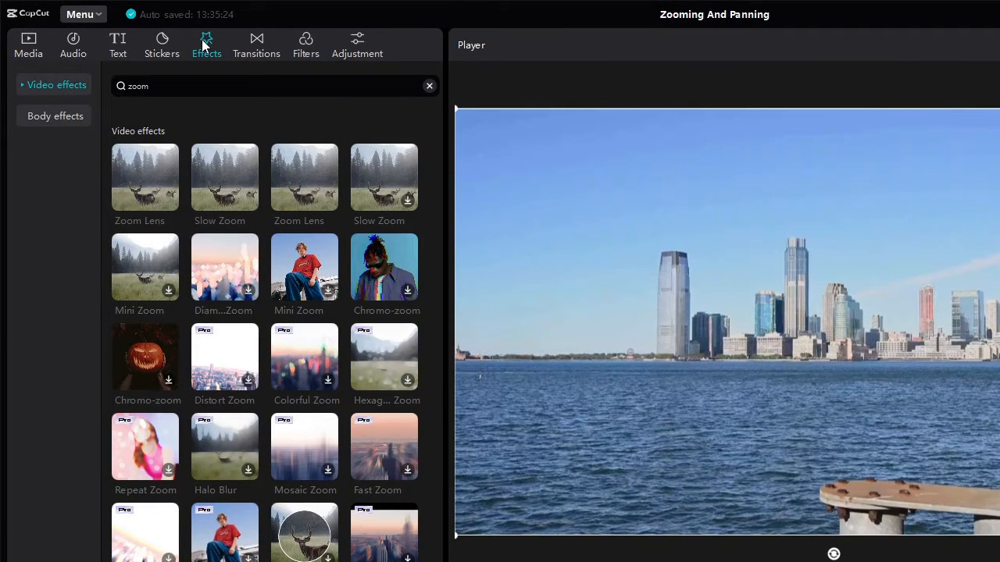
Search the video effects for "zoom" and add the Slow Zoom effect to the timeline at the 1-second mark
{"action": "left_click_drag", "start_coordinate": [178, 83], "coordinate": [104, 92]}
{"action": "type", "text": "zoom"}
{"action": "key", "text": "Return"}
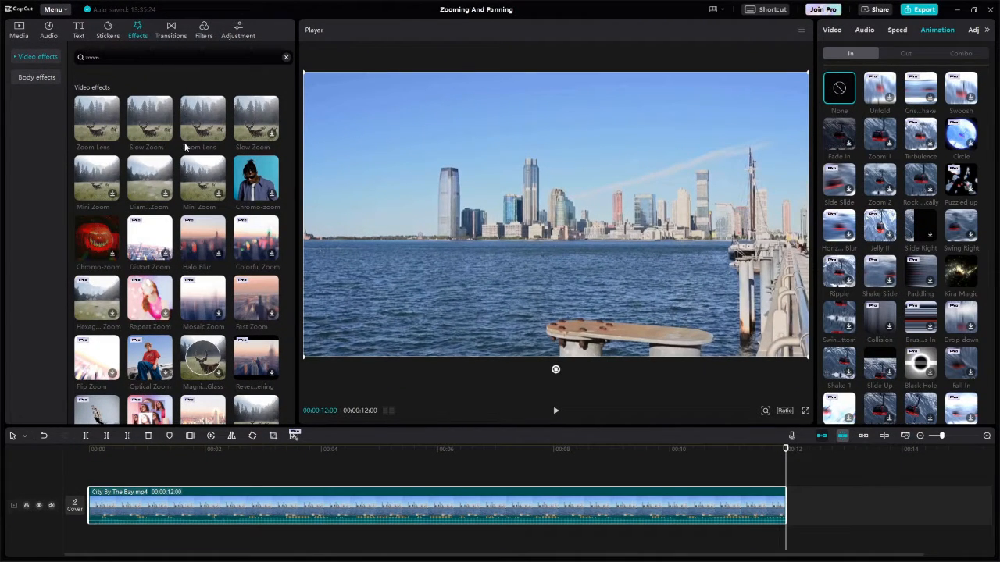
{"action": "left_click", "coordinate": [147, 449]}
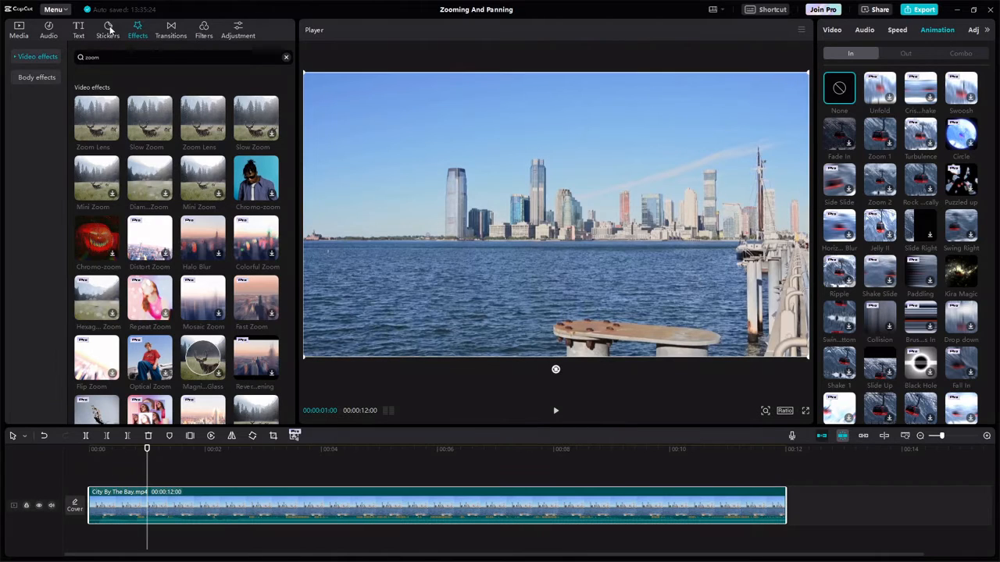
{"action": "left_click", "coordinate": [165, 134]}
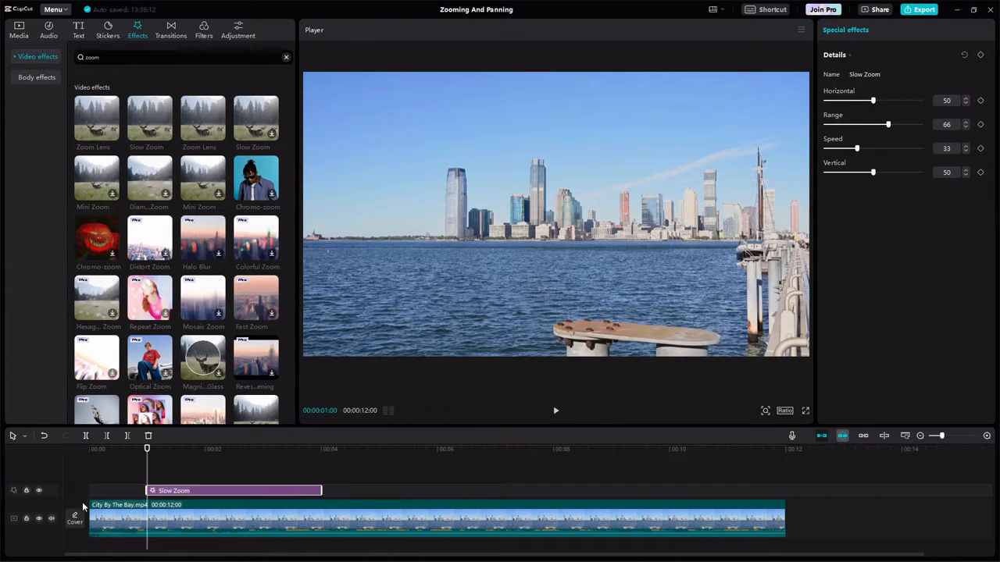
Play and scrub through the Slow Zoom section of the timeline to examine how the zoom progresses
{"action": "key", "text": "Left"}
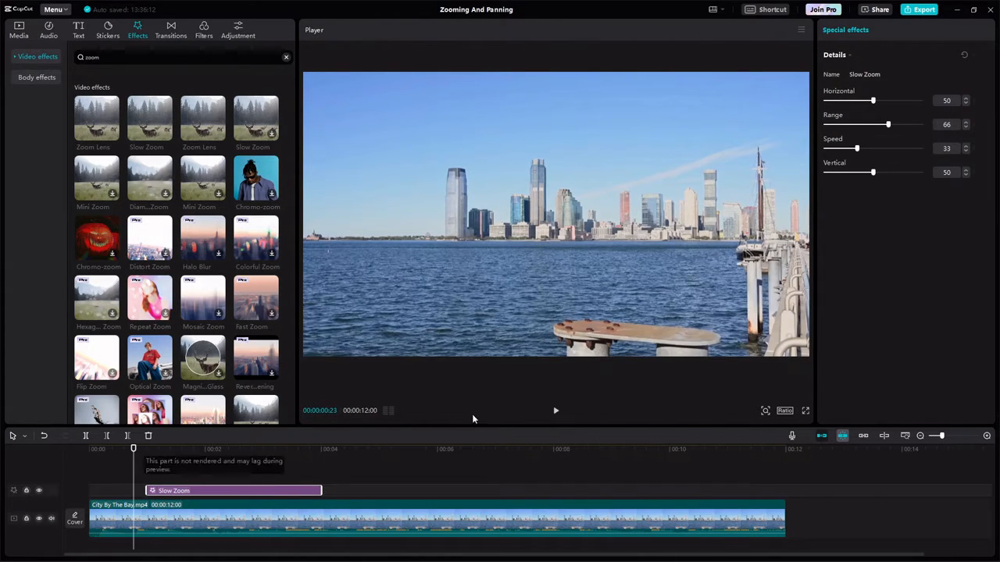
{"action": "left_click", "coordinate": [555, 412]}
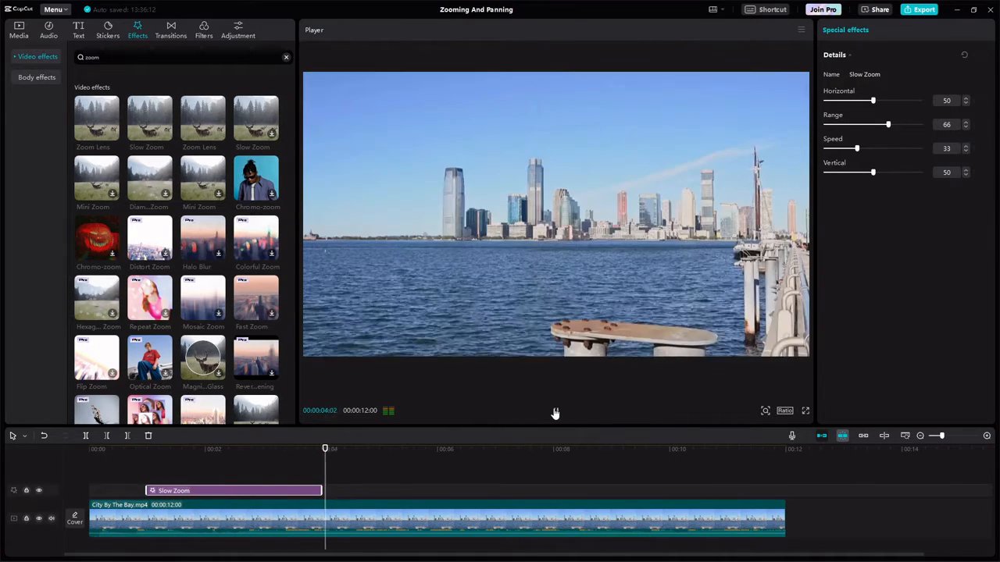
{"action": "left_click", "coordinate": [554, 412]}
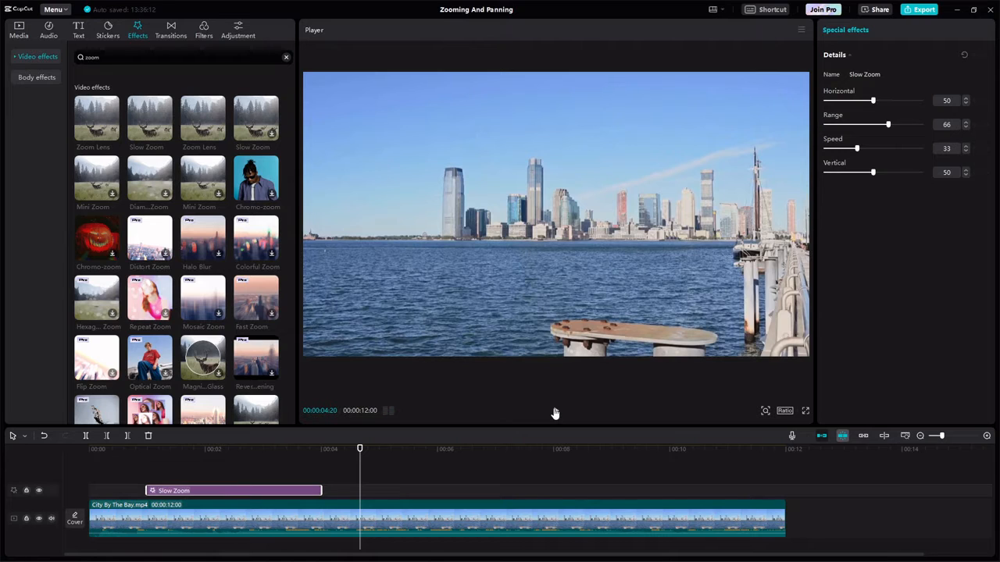
{"action": "left_click", "coordinate": [146, 460]}
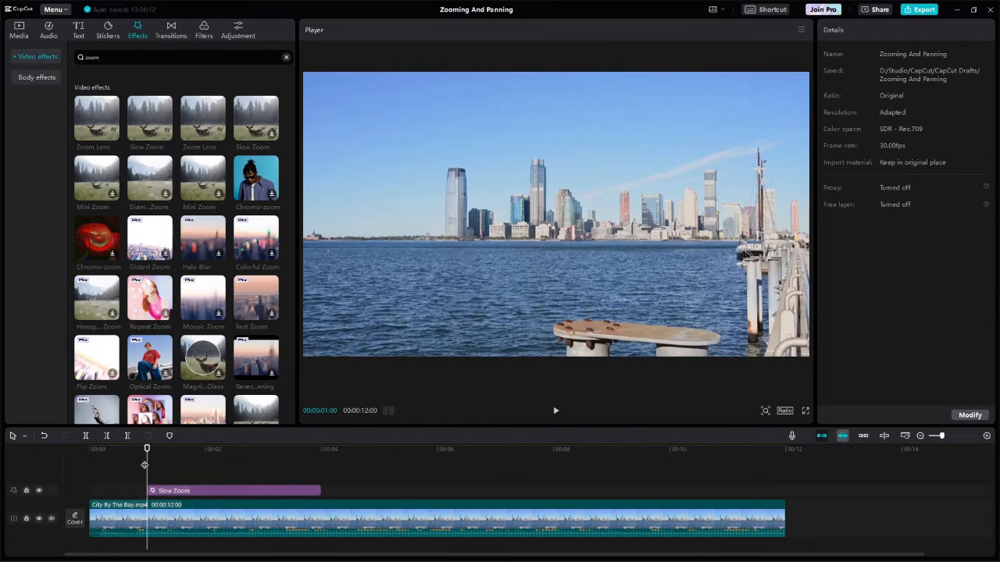
{"action": "left_click", "coordinate": [174, 492]}
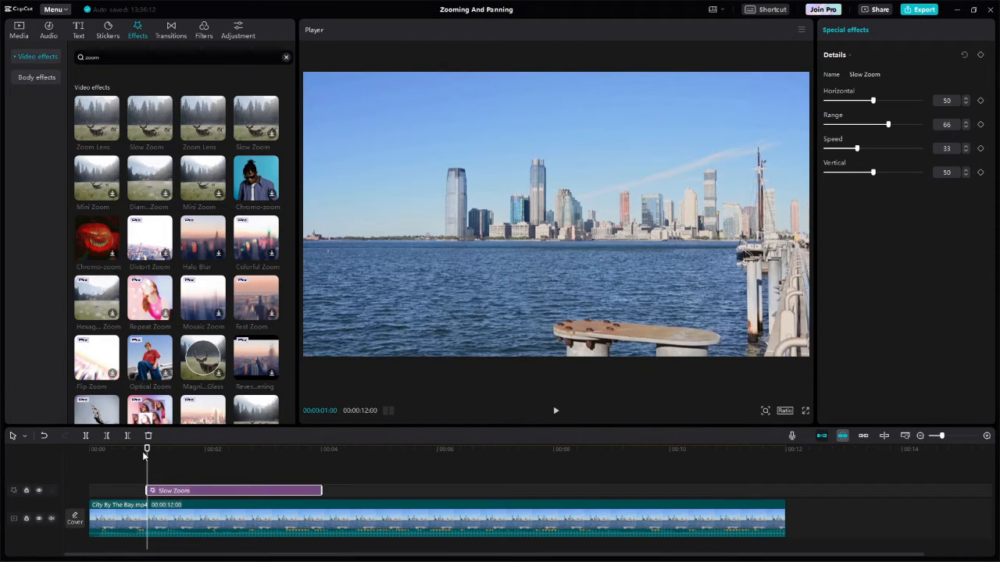
{"action": "left_click_drag", "start_coordinate": [147, 450], "coordinate": [199, 463]}
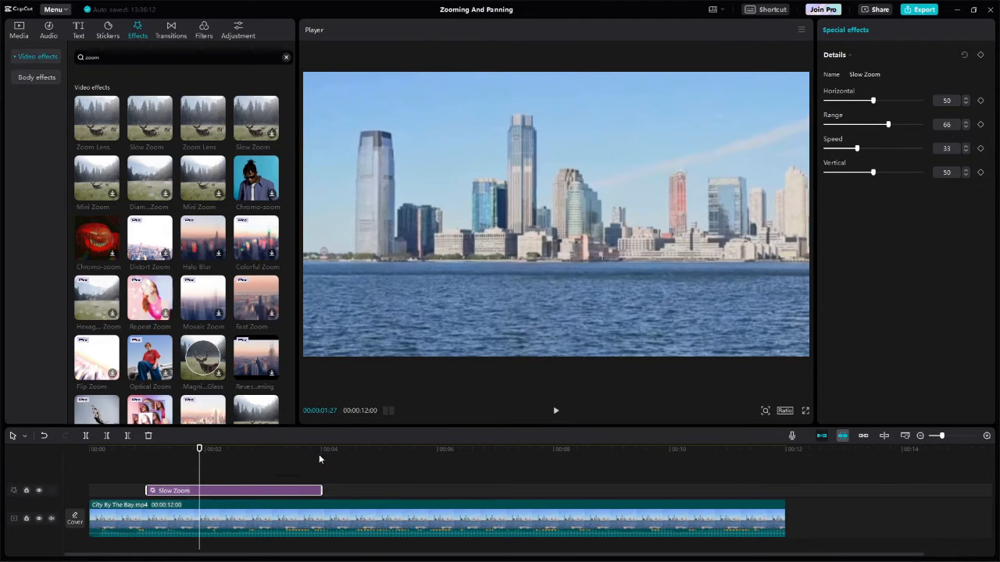
{"action": "left_click", "coordinate": [227, 452]}
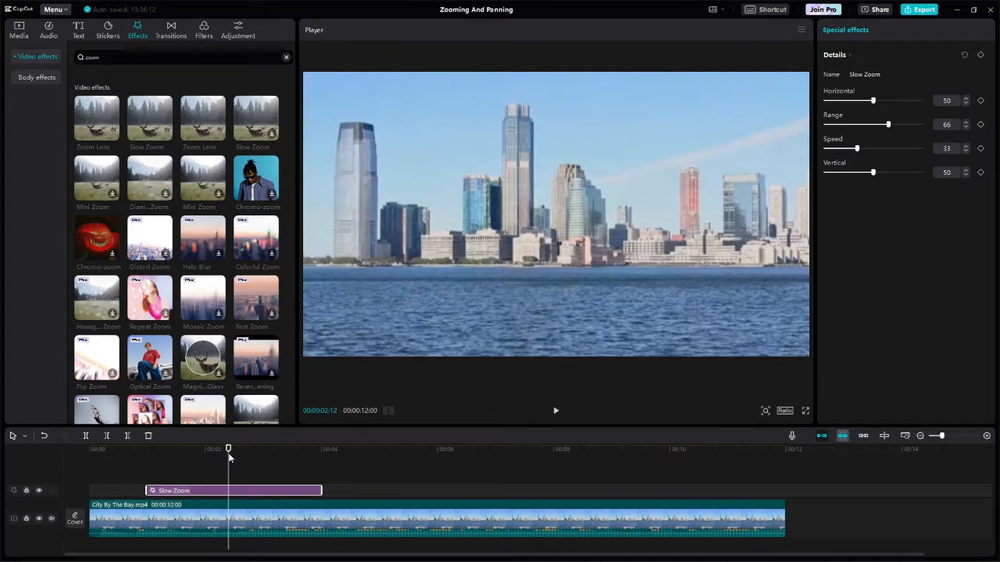
{"action": "mouse_move", "coordinate": [227, 453]}
{"action": "left_mouse_down"}
{"action": "mouse_move", "coordinate": [202, 461]}
{"action": "mouse_move", "coordinate": [244, 464]}
{"action": "left_mouse_up"}
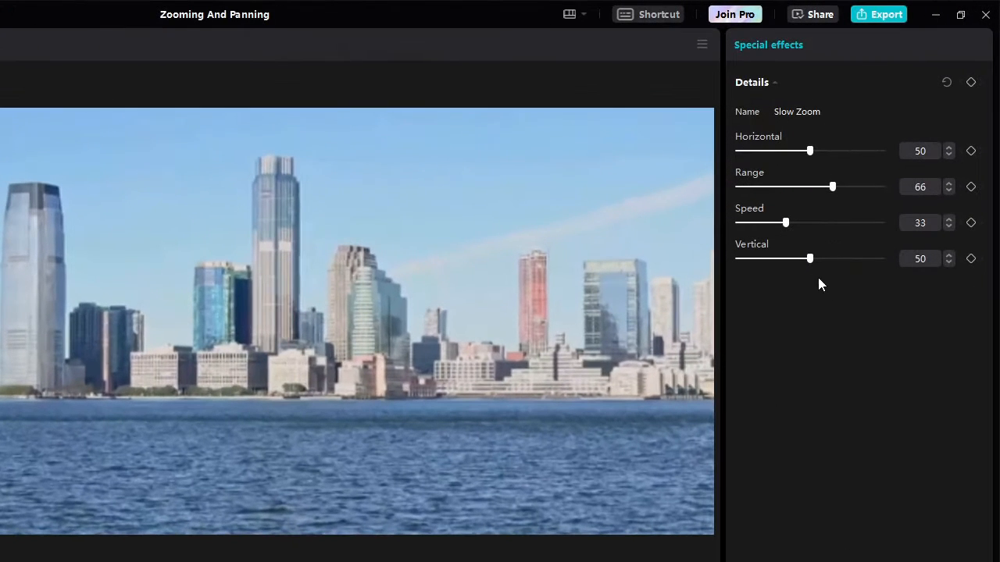
Set the Slow Zoom effect's Range to 64, Horizontal to 32, Vertical to 74 and Speed to 18
{"action": "mouse_move", "coordinate": [832, 186]}
{"action": "left_mouse_down"}
{"action": "mouse_move", "coordinate": [808, 199]}
{"action": "mouse_move", "coordinate": [842, 192]}
{"action": "mouse_move", "coordinate": [827, 190]}
{"action": "left_mouse_up"}
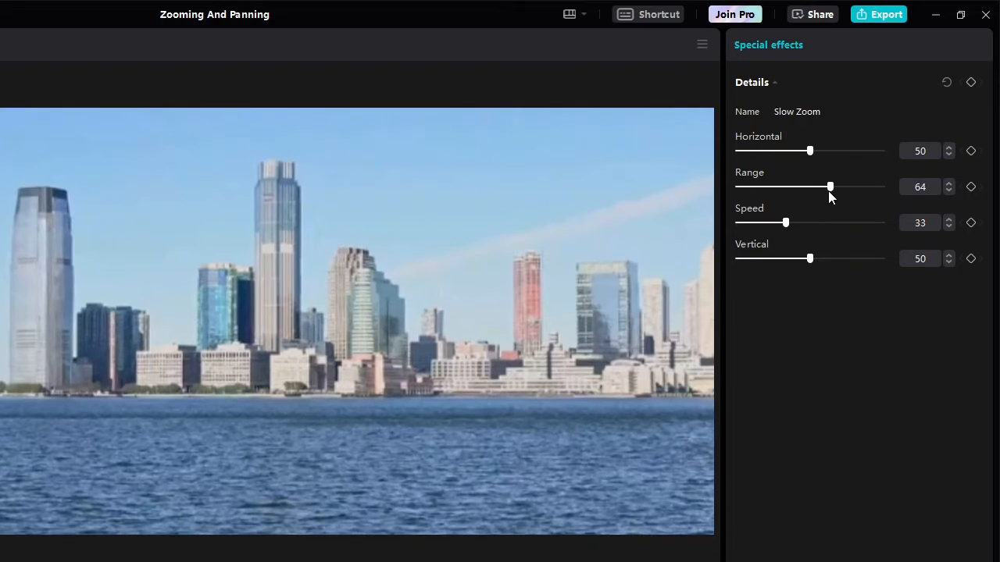
{"action": "left_click_drag", "start_coordinate": [809, 152], "coordinate": [783, 160]}
{"action": "left_click_drag", "start_coordinate": [810, 258], "coordinate": [844, 267]}
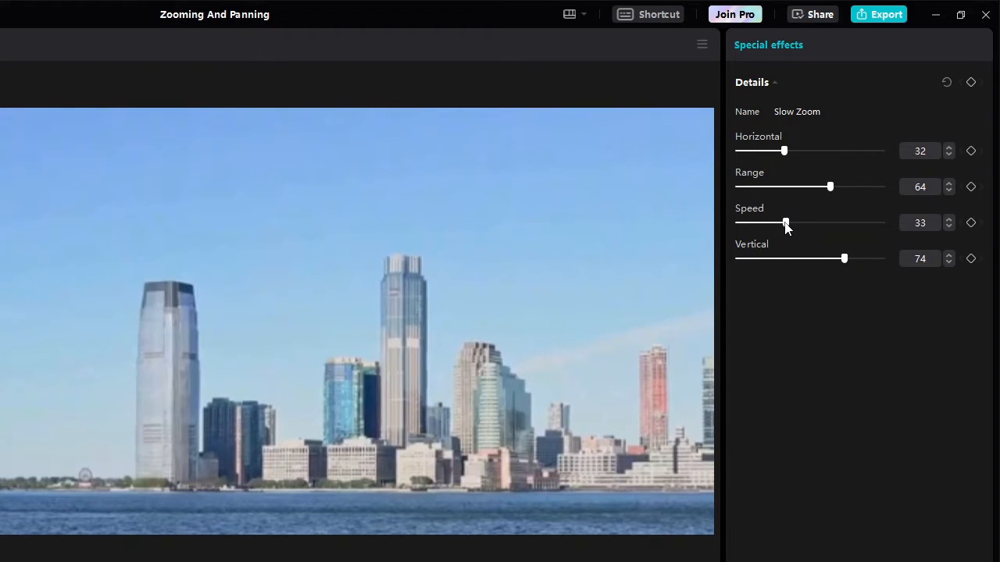
{"action": "left_click_drag", "start_coordinate": [785, 225], "coordinate": [763, 228]}
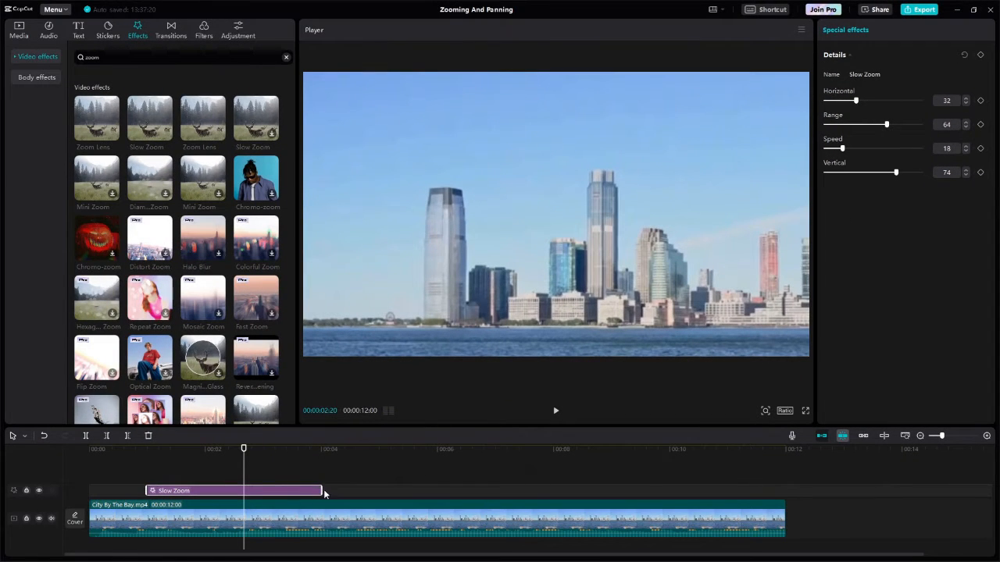
Extend the Slow Zoom effect to about the end of the 12-second clip and preview it from just before the effect starts
{"action": "left_click_drag", "start_coordinate": [320, 490], "coordinate": [778, 501]}
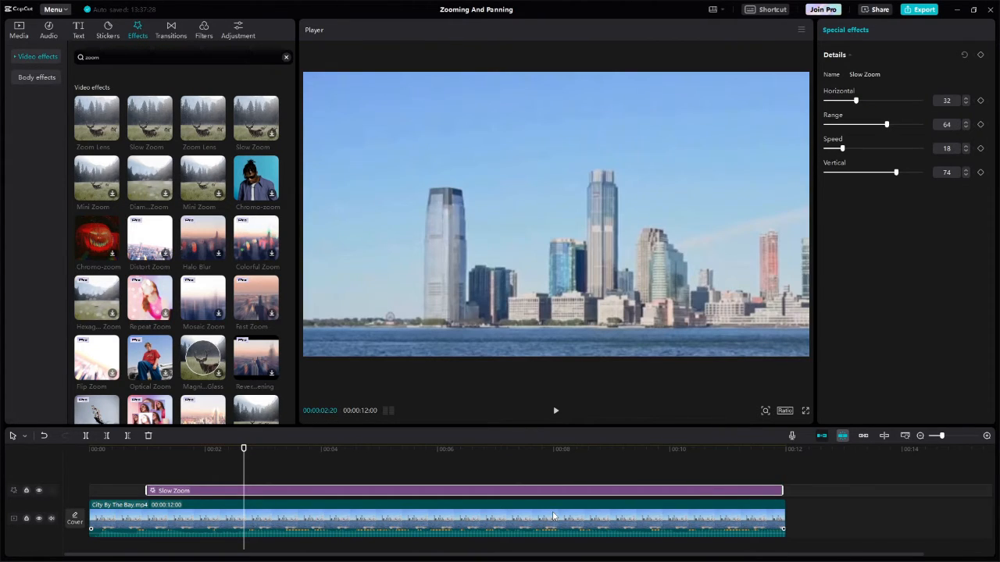
{"action": "left_click", "coordinate": [114, 467]}
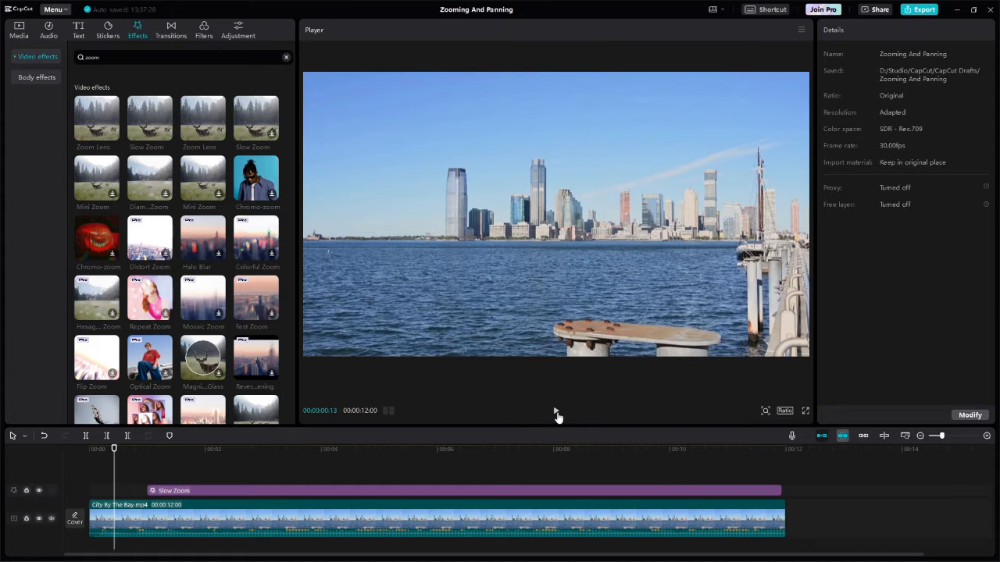
{"action": "left_click", "coordinate": [555, 412]}
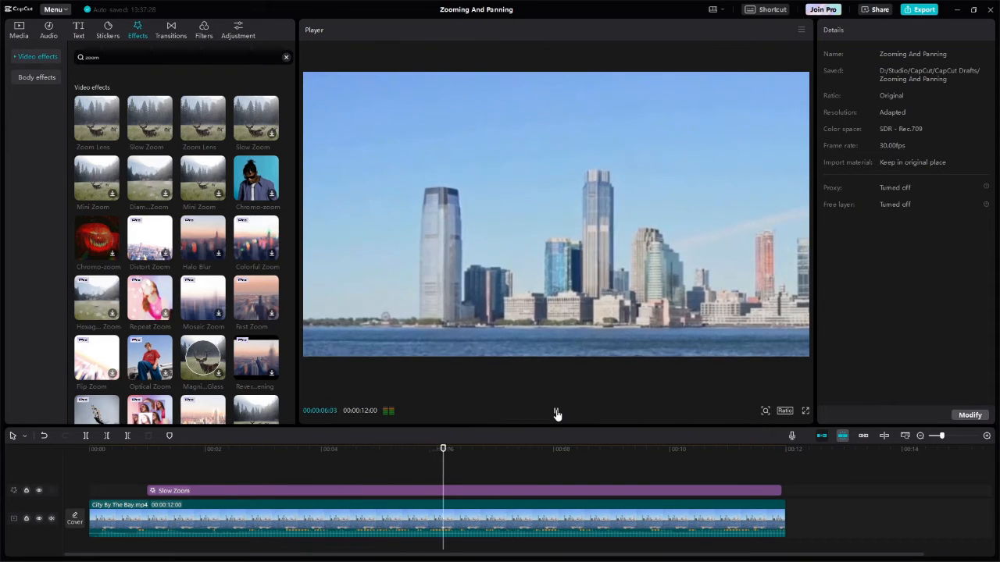
Stop the preview and delete the Slow Zoom effect from the timeline
{"action": "left_click", "coordinate": [556, 414]}
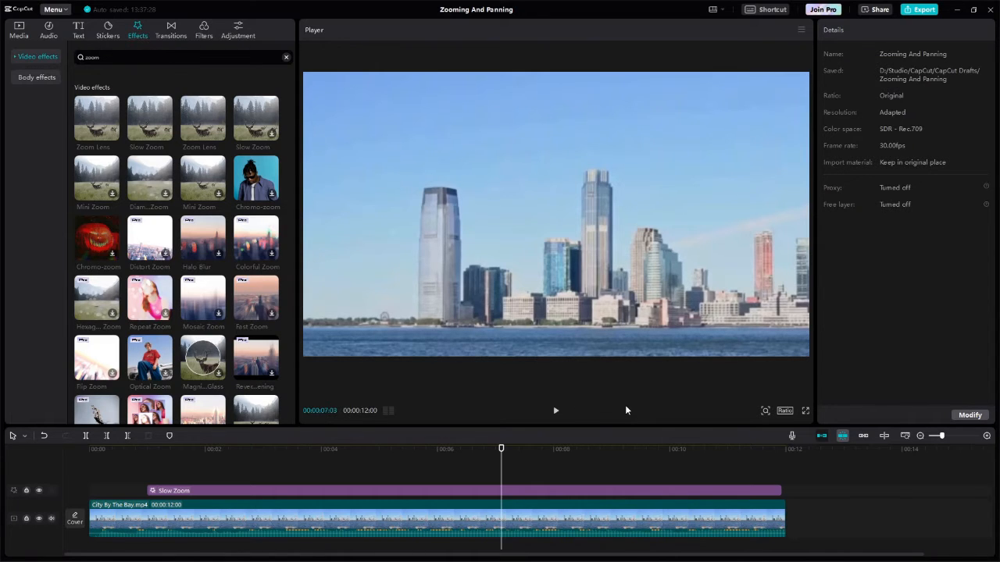
{"action": "left_click", "coordinate": [376, 490]}
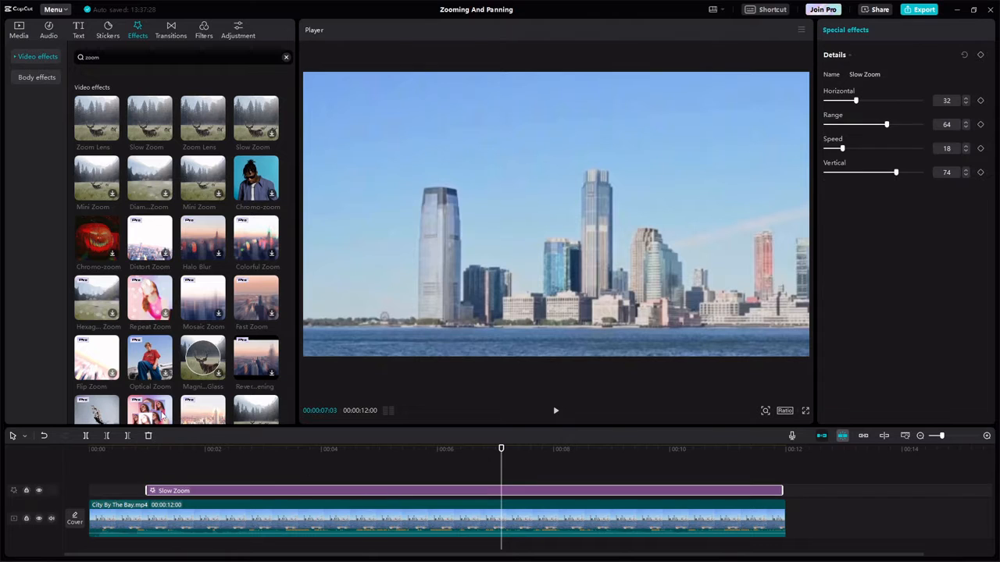
{"action": "left_click", "coordinate": [148, 436]}
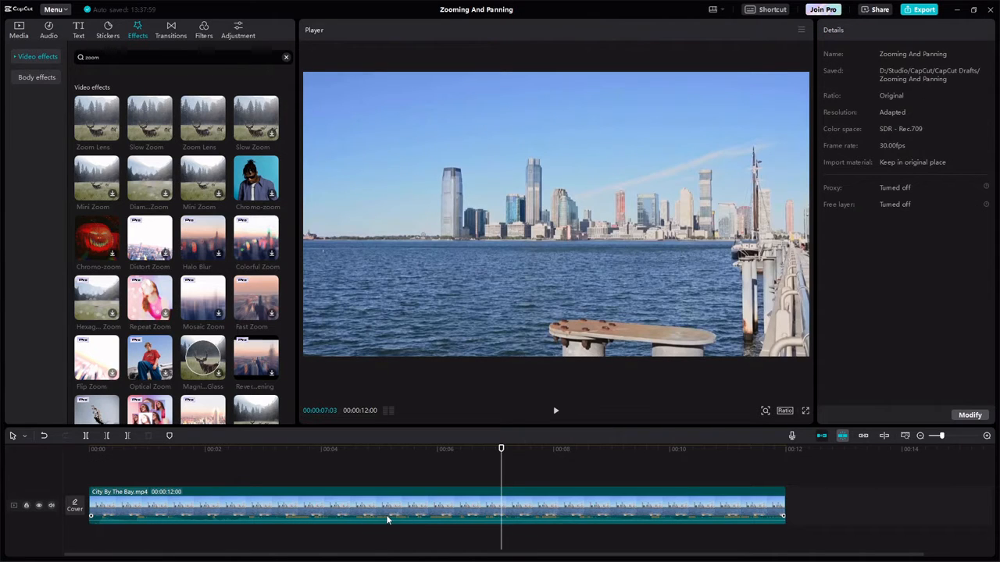
Switch to the media player, play the Zooming And Panning Demo video, and return to CapCut
{"action": "left_click", "coordinate": [718, 550]}
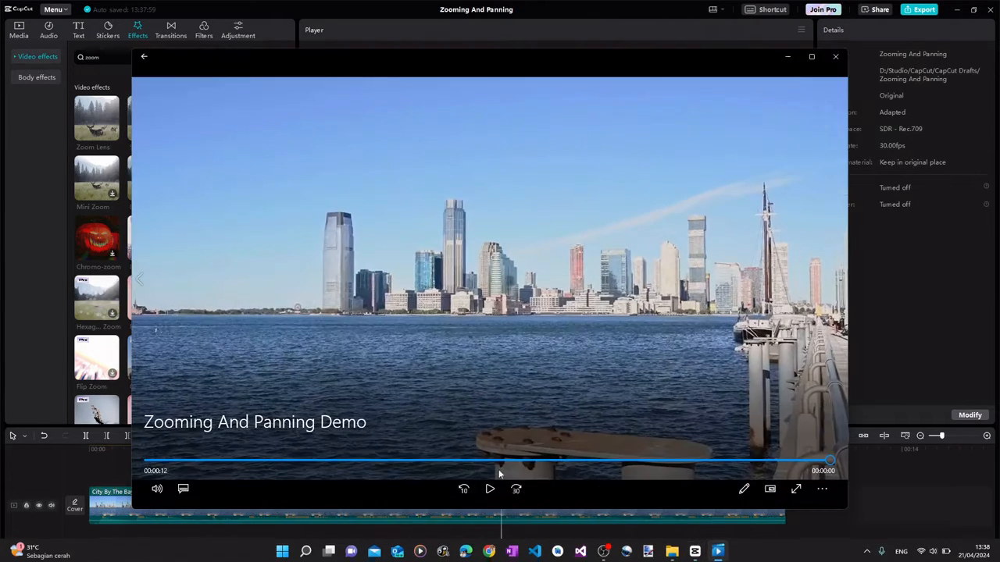
{"action": "left_click", "coordinate": [490, 489]}
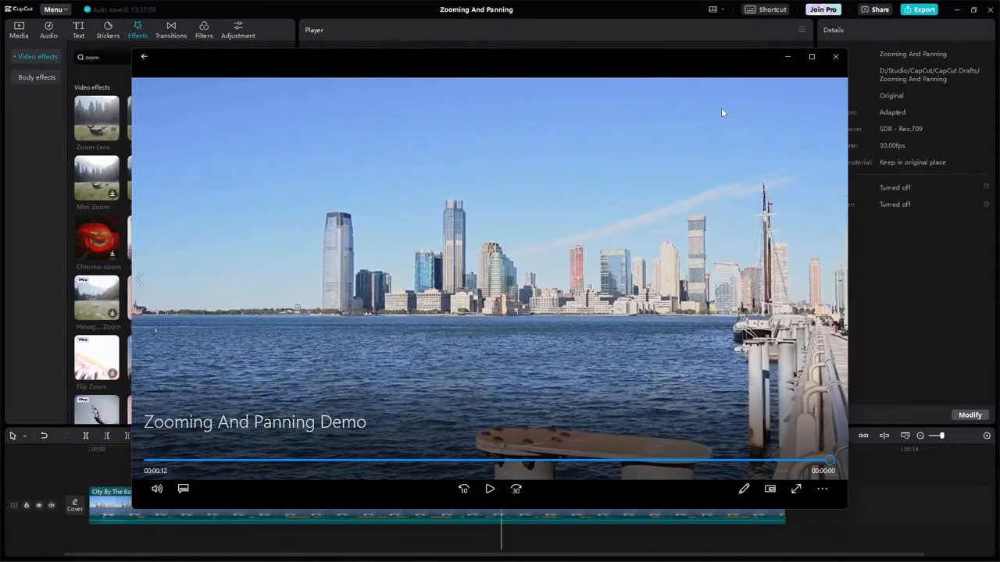
{"action": "left_click", "coordinate": [788, 57]}
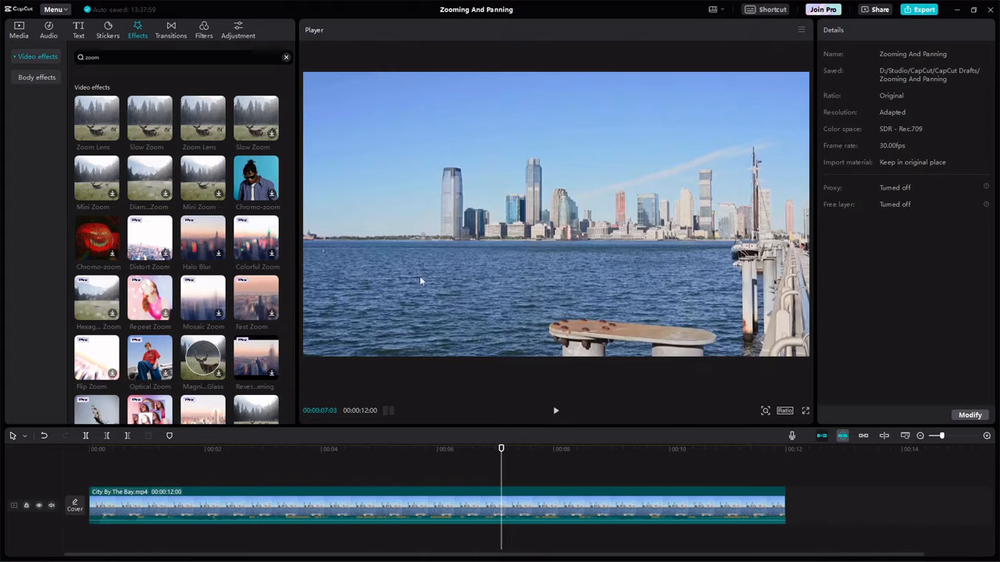
Add Scale and Position keyframes to the City By The Bay clip at the 1-second mark
{"action": "left_click", "coordinate": [375, 506]}
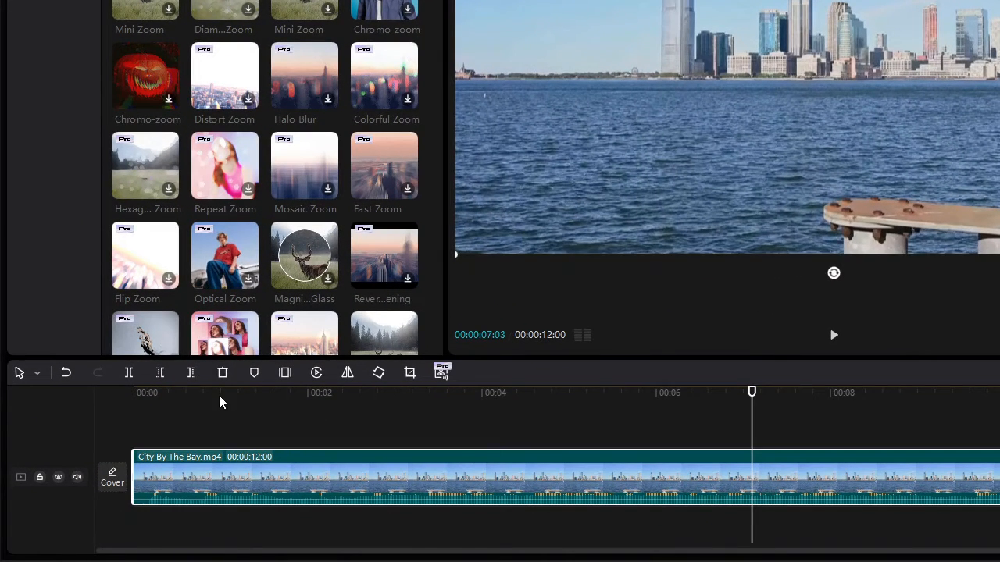
{"action": "left_click", "coordinate": [218, 399]}
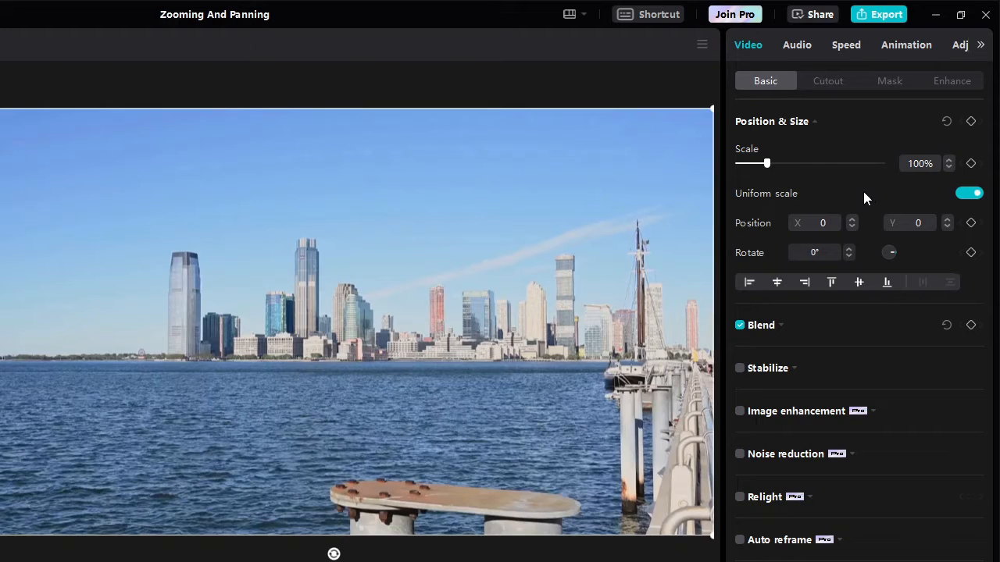
{"action": "left_click", "coordinate": [971, 164]}
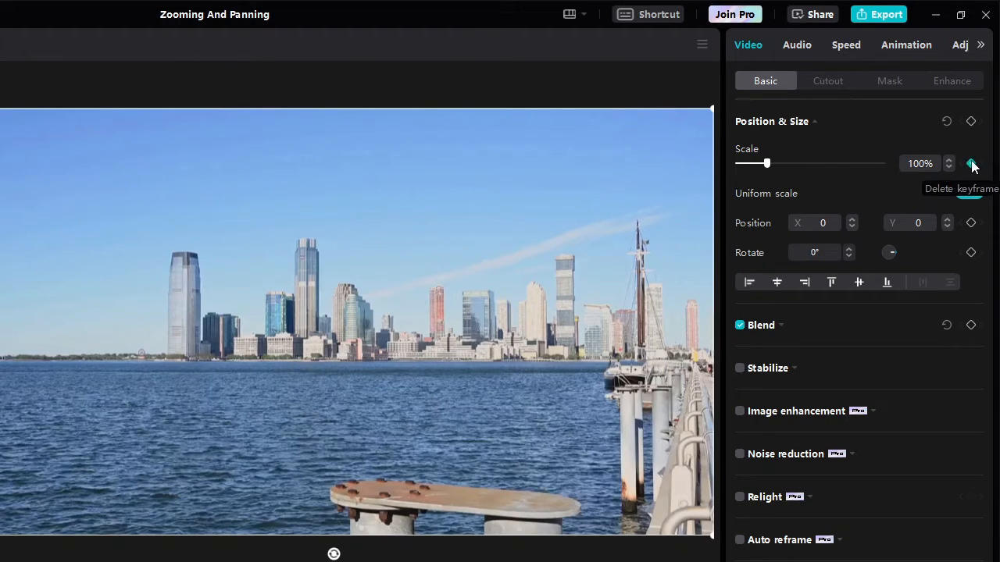
{"action": "left_click", "coordinate": [971, 224]}
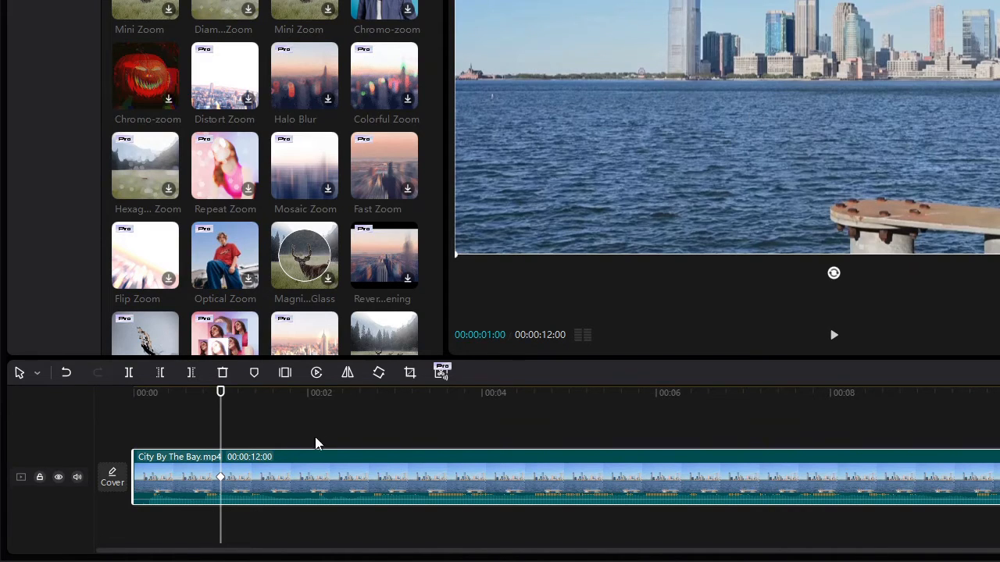
Move the playhead to either side of the 1-second keyframes and jump back to them using keyframe navigation
{"action": "left_click", "coordinate": [260, 415]}
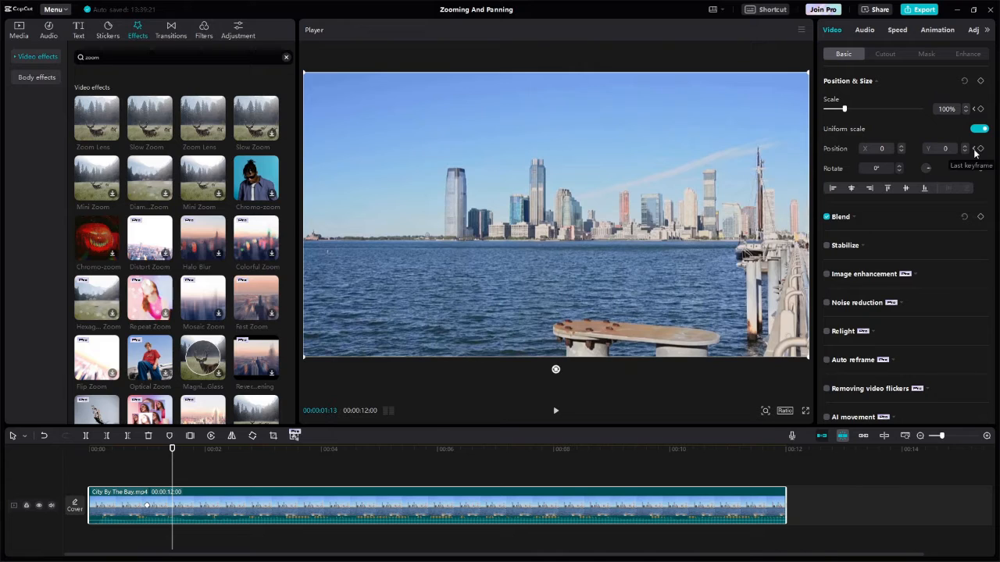
{"action": "left_click", "coordinate": [975, 149]}
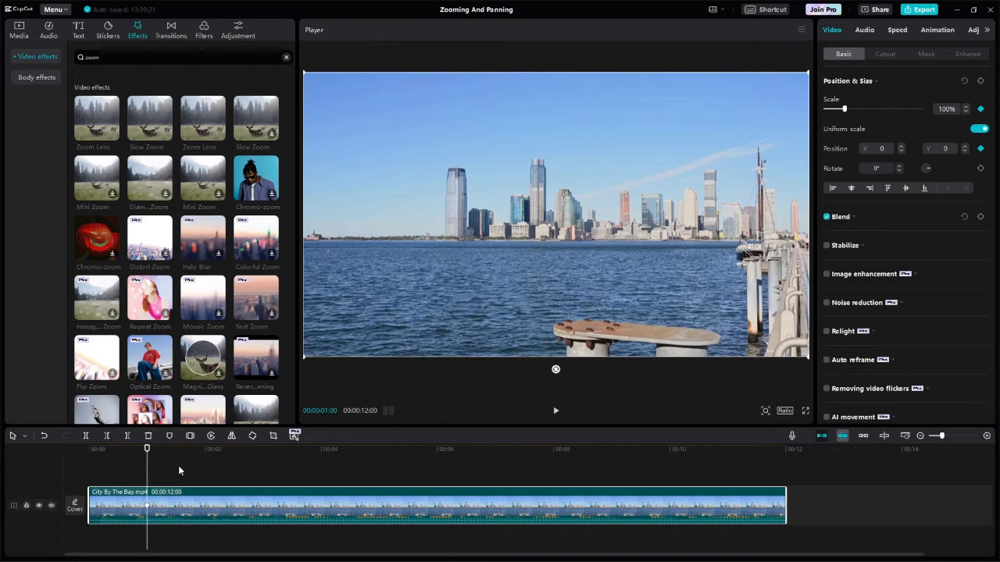
{"action": "left_click", "coordinate": [115, 457]}
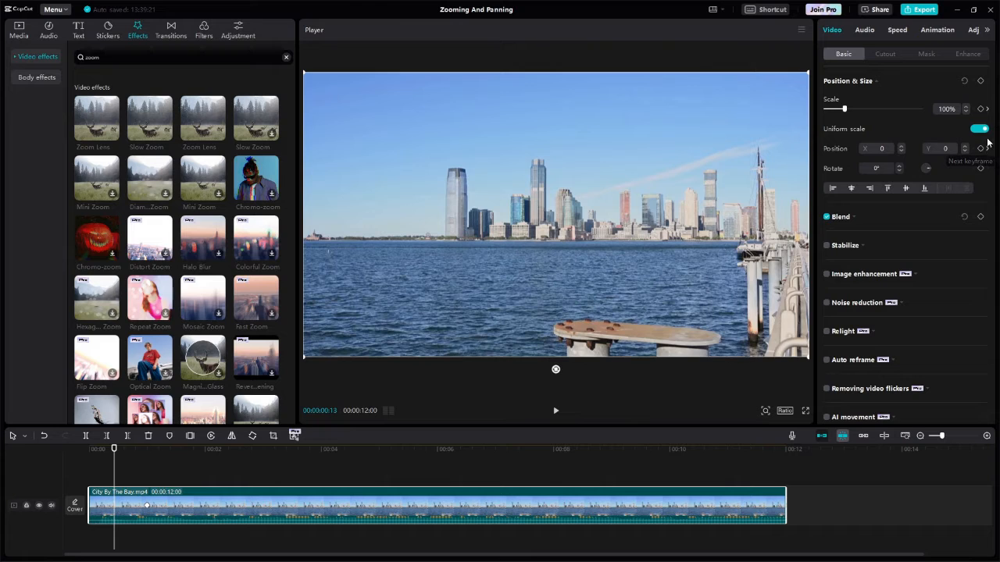
{"action": "left_click", "coordinate": [987, 110]}
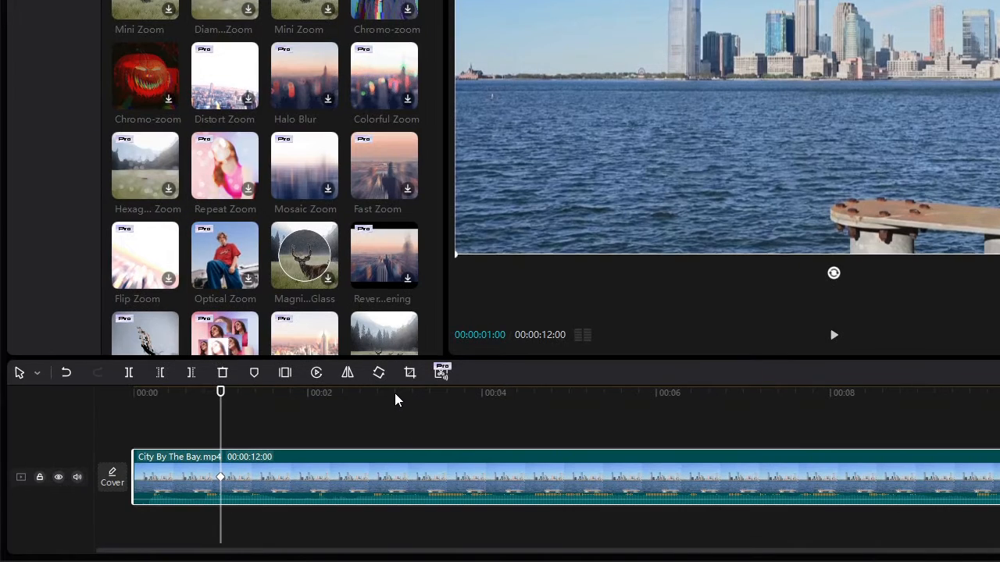
At the 3-second mark, scale the clip to 200% and reposition it to X 770, Y -424
{"action": "left_click", "coordinate": [391, 397]}
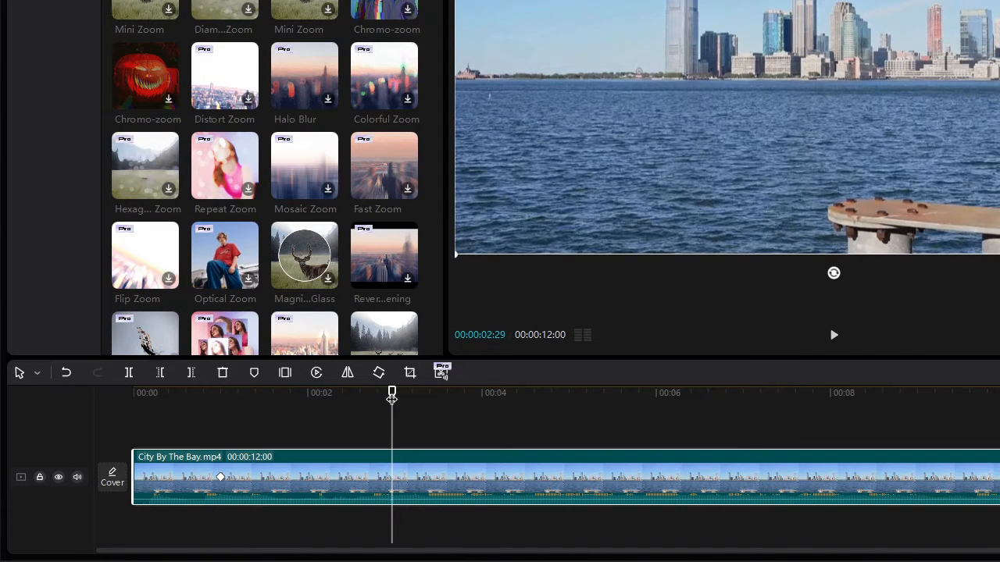
{"action": "key", "text": "Right"}
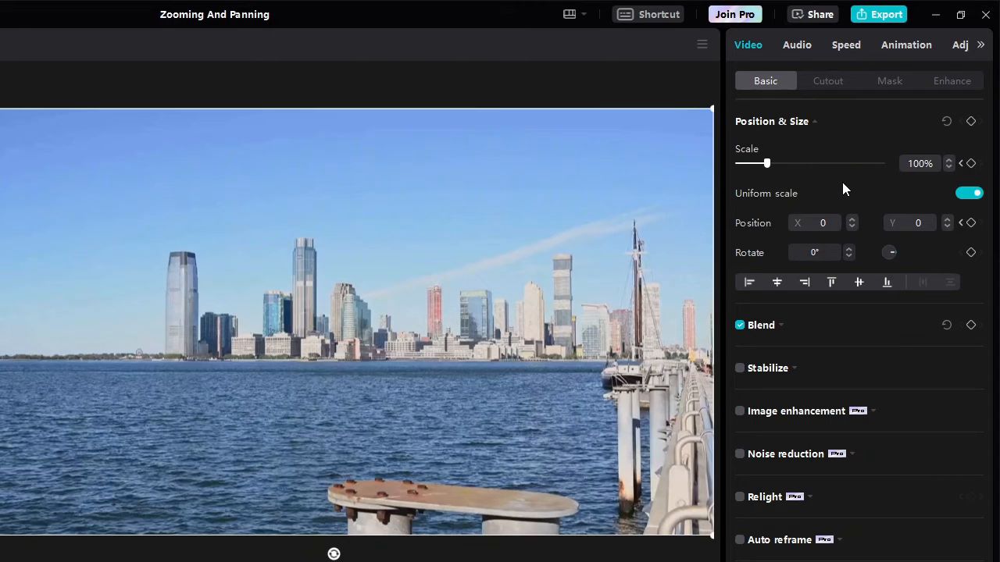
{"action": "left_click", "coordinate": [910, 163]}
{"action": "key", "text": "Return"}
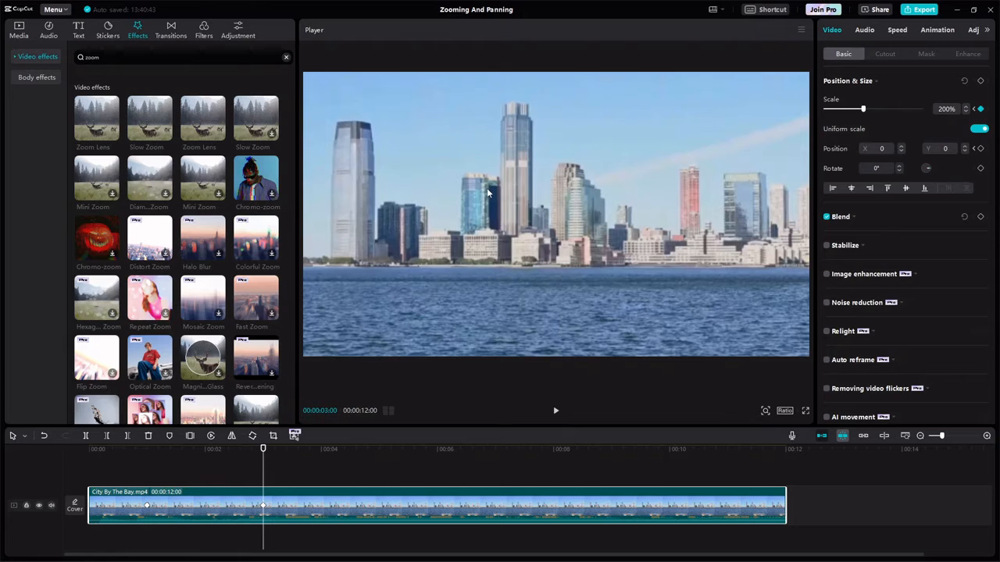
{"action": "left_click_drag", "start_coordinate": [488, 194], "coordinate": [589, 248]}
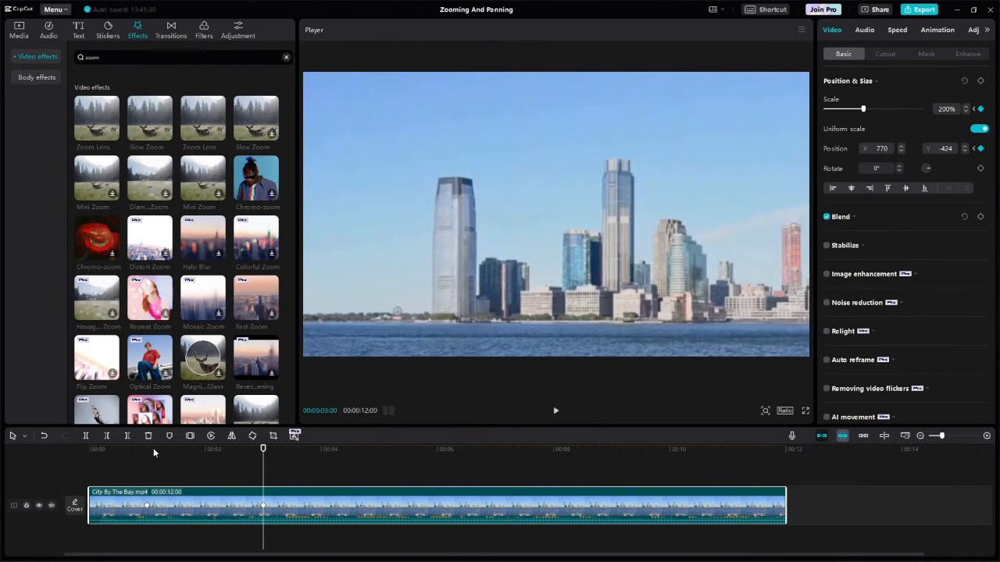
Preview the zoom-in from near the start of the clip to about the 4-second mark
{"action": "left_click", "coordinate": [95, 468]}
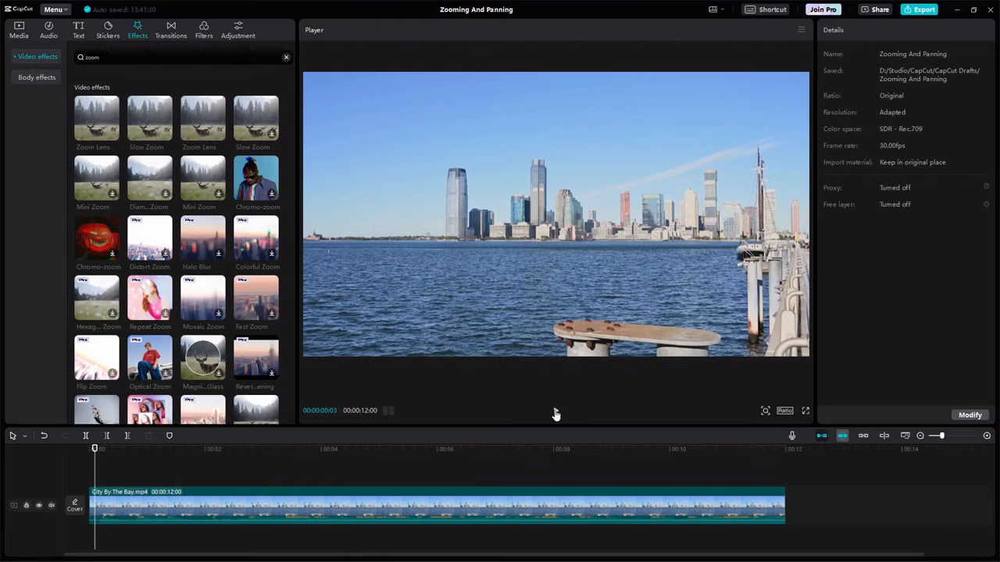
{"action": "left_click", "coordinate": [552, 413]}
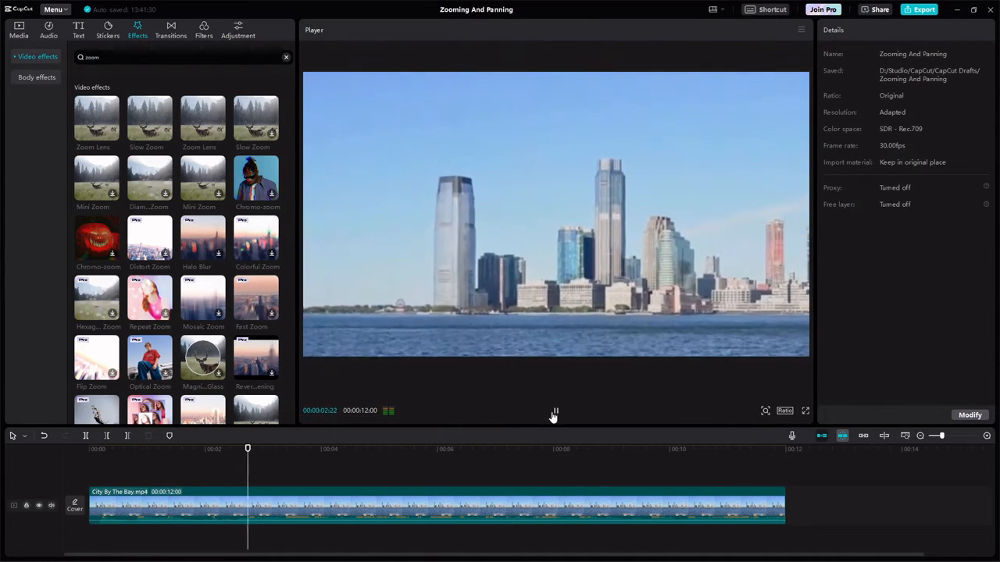
{"action": "left_click", "coordinate": [555, 411]}
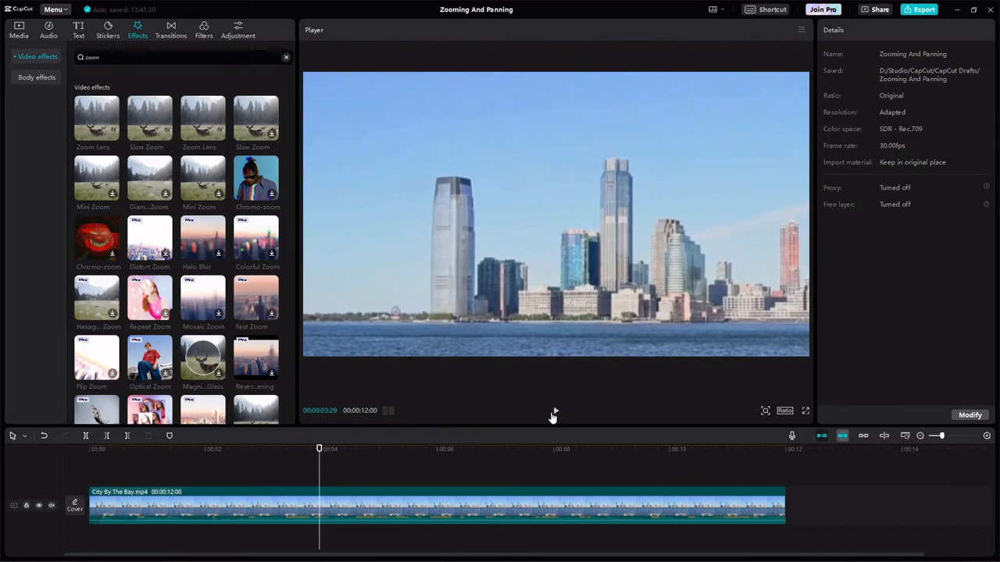
Add a Position keyframe to the clip at 00:00:03:15 to hold the zoomed-in framing
{"action": "left_click", "coordinate": [349, 501]}
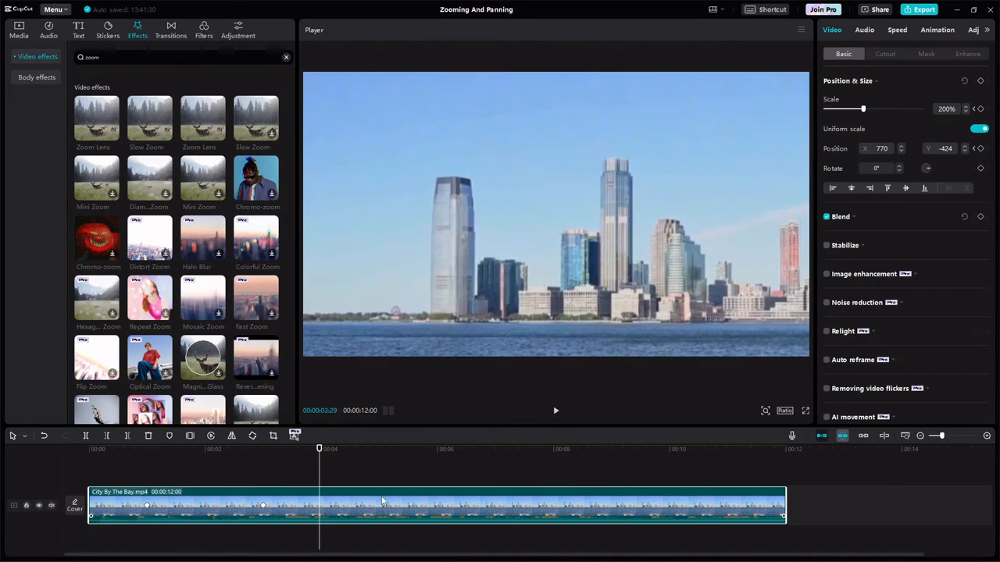
{"action": "left_click", "coordinate": [298, 450]}
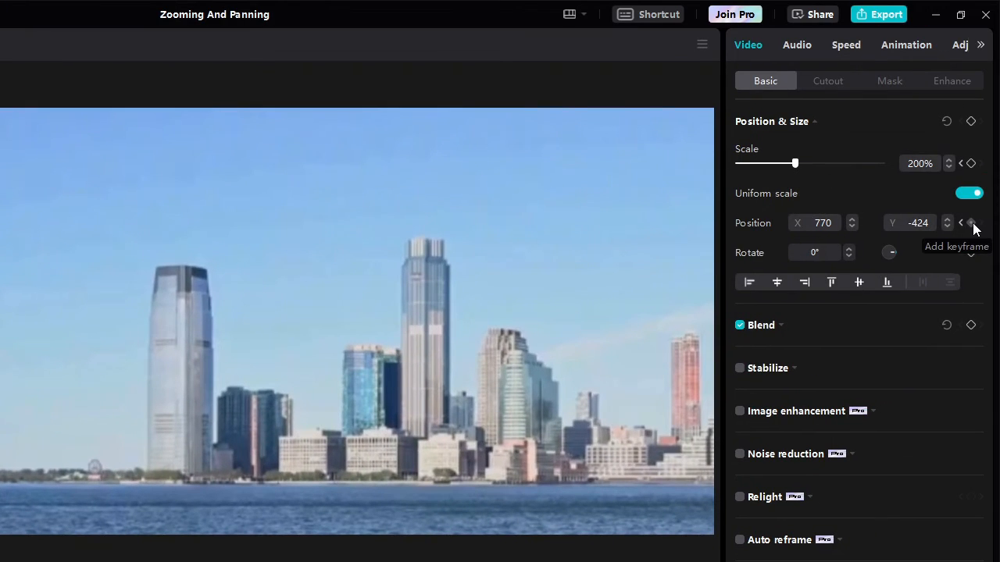
{"action": "left_click", "coordinate": [971, 224]}
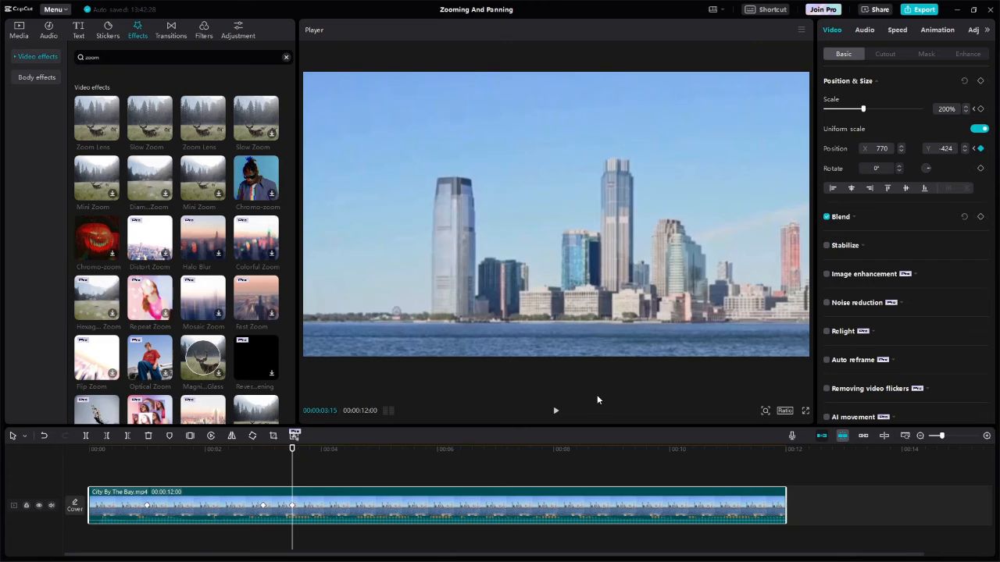
At 00:00:09:15, pan the clip horizontally to Position X -1474 and match Y to the earlier keyframe's -424
{"action": "left_click", "coordinate": [639, 449]}
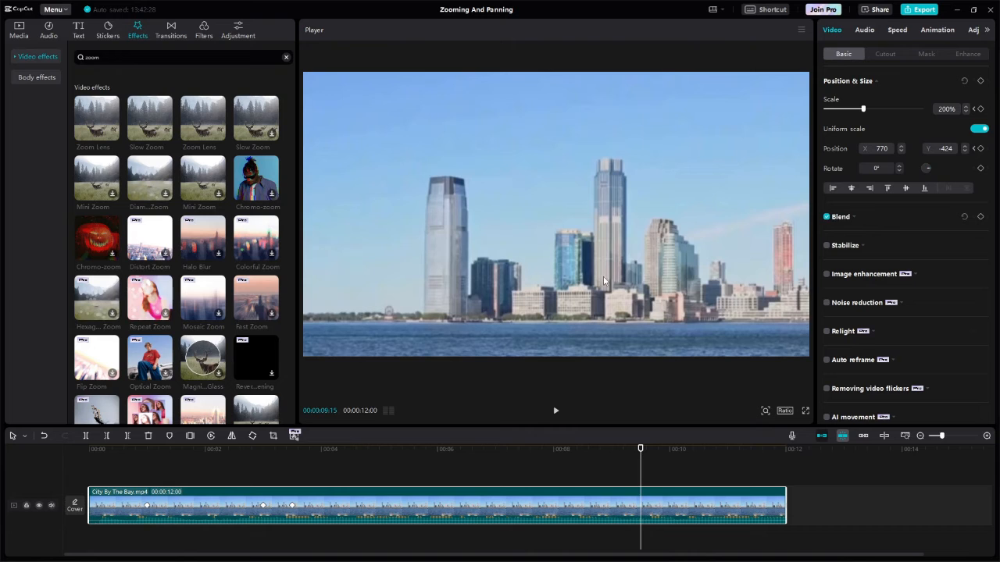
{"action": "left_click_drag", "start_coordinate": [609, 276], "coordinate": [339, 284]}
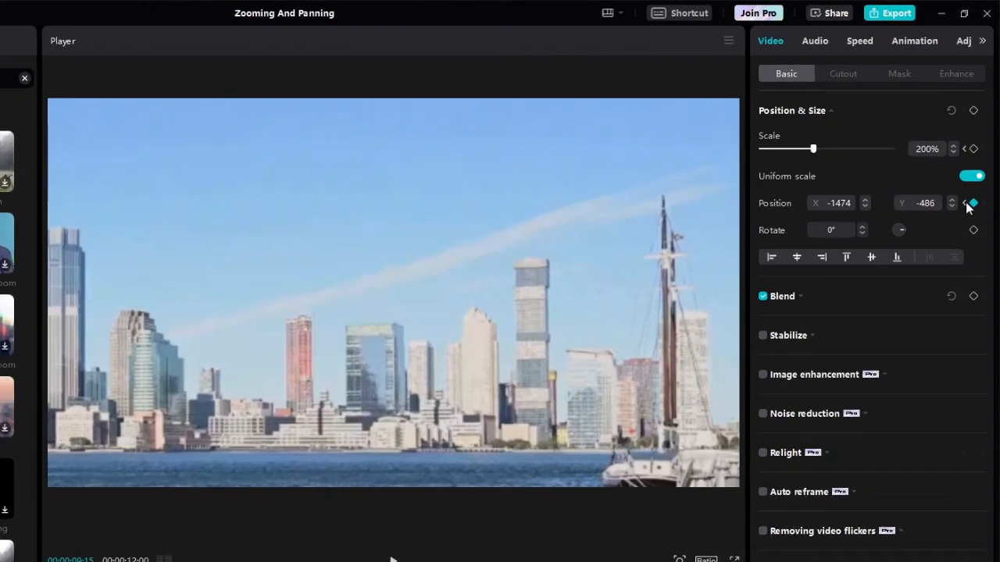
{"action": "left_click", "coordinate": [974, 149]}
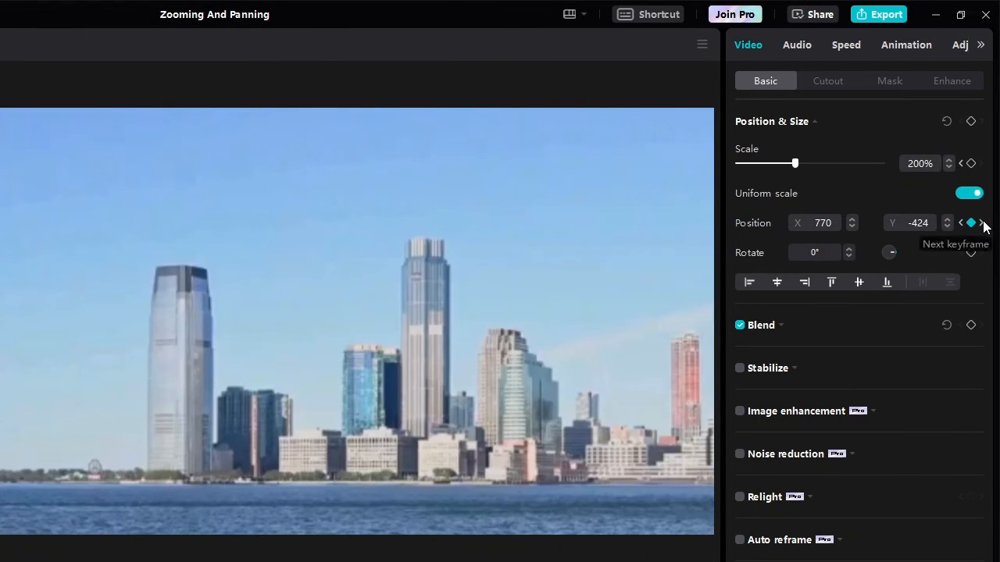
{"action": "left_click", "coordinate": [982, 224]}
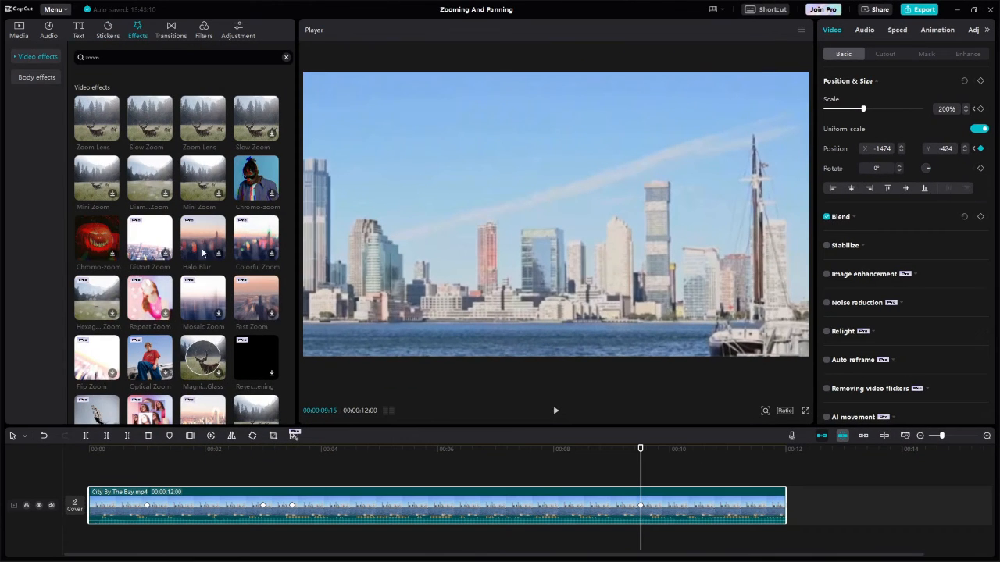
Preview the zoom and pan from the start of the clip to about the 11-second mark
{"action": "left_click", "coordinate": [90, 468]}
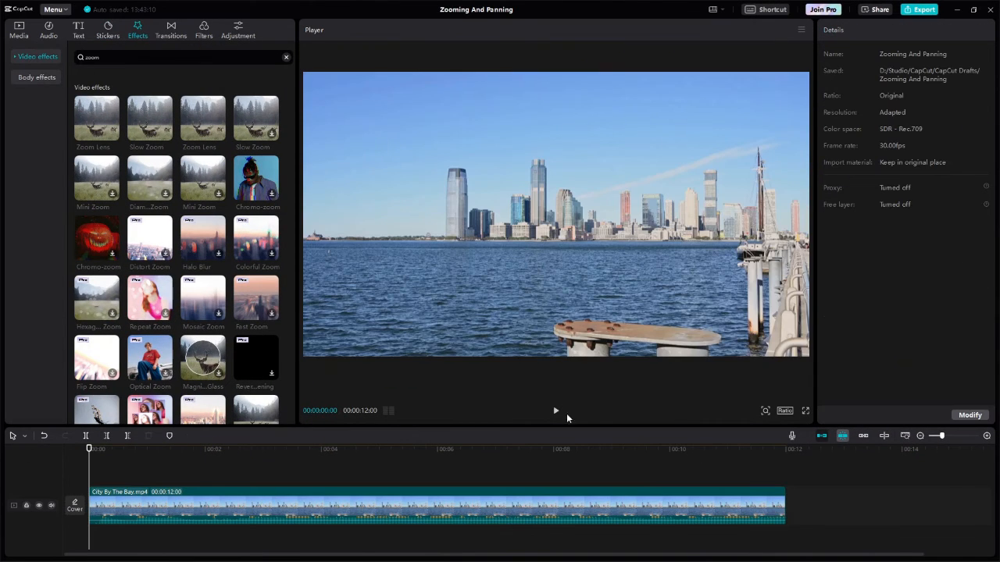
{"action": "left_click", "coordinate": [552, 411]}
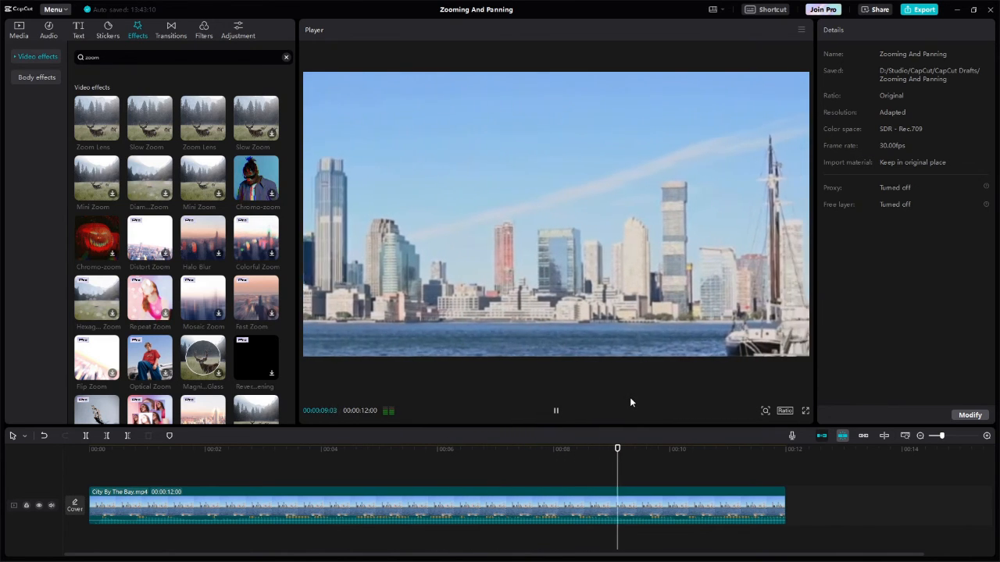
{"action": "left_click", "coordinate": [555, 410]}
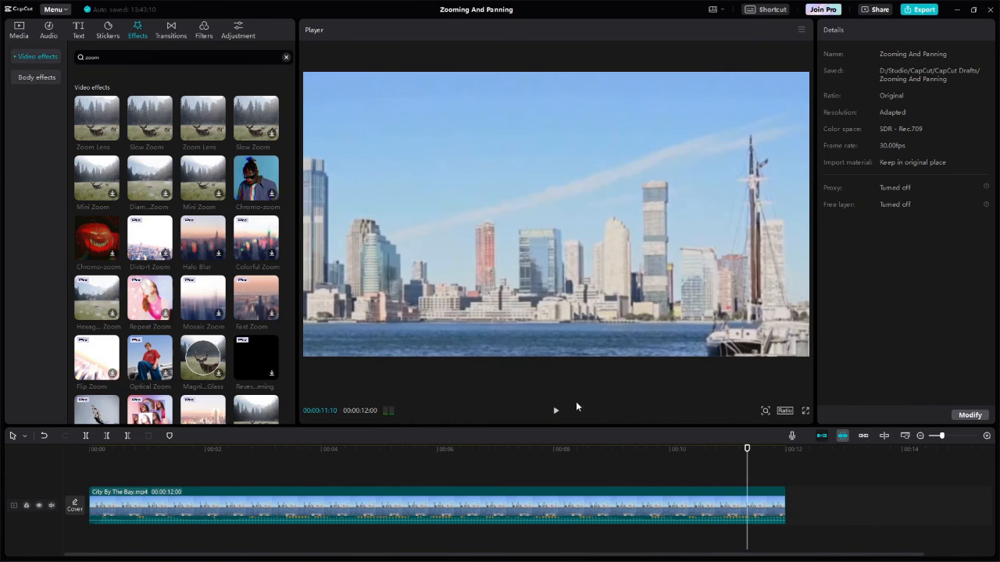
Add Scale and Position keyframes to the clip at the 10-second mark
{"action": "left_click", "coordinate": [690, 496]}
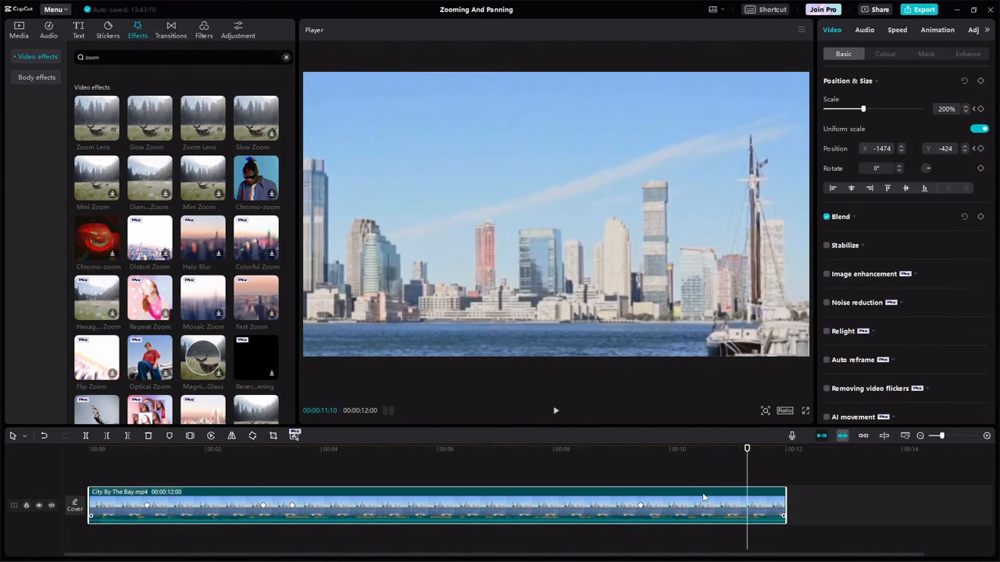
{"action": "left_click", "coordinate": [667, 449]}
{"action": "left_click", "coordinate": [669, 451]}
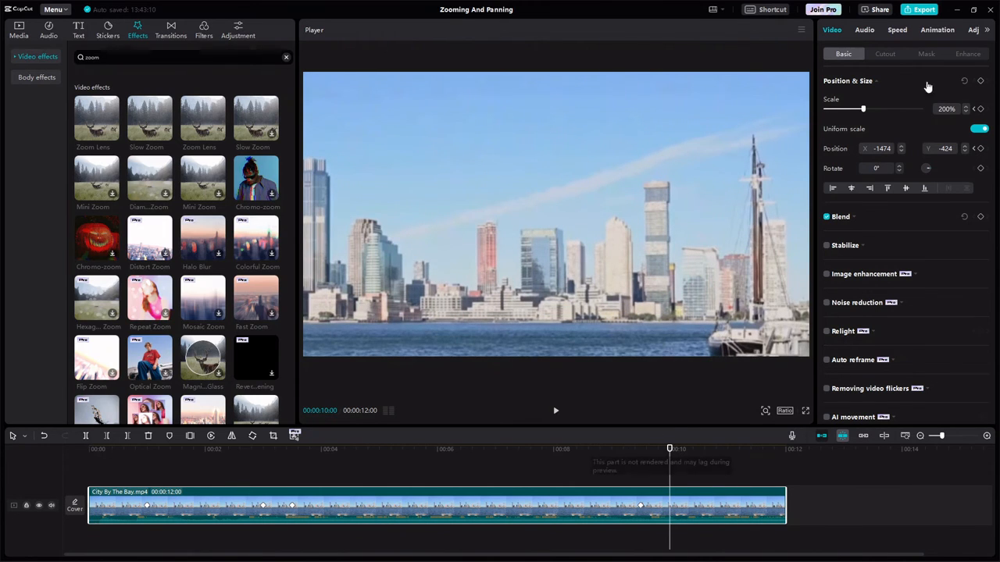
{"action": "left_click", "coordinate": [980, 109]}
{"action": "left_click", "coordinate": [980, 148]}
At the 11-second mark, set the clip's Scale to 100% and its Position to X 0, Y 0
{"action": "left_click", "coordinate": [731, 449]}
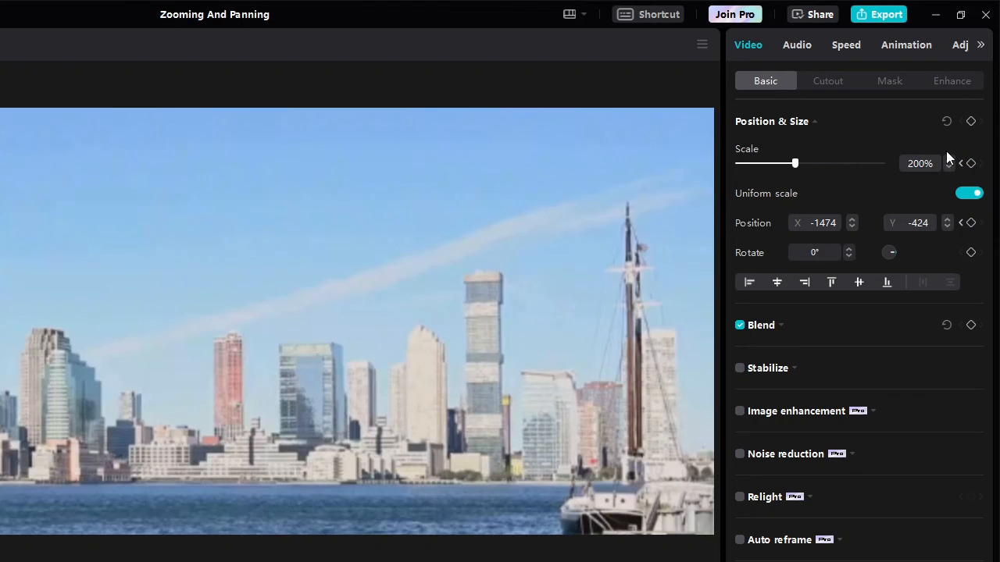
{"action": "type", "text": "100"}
{"action": "key", "text": "Return"}
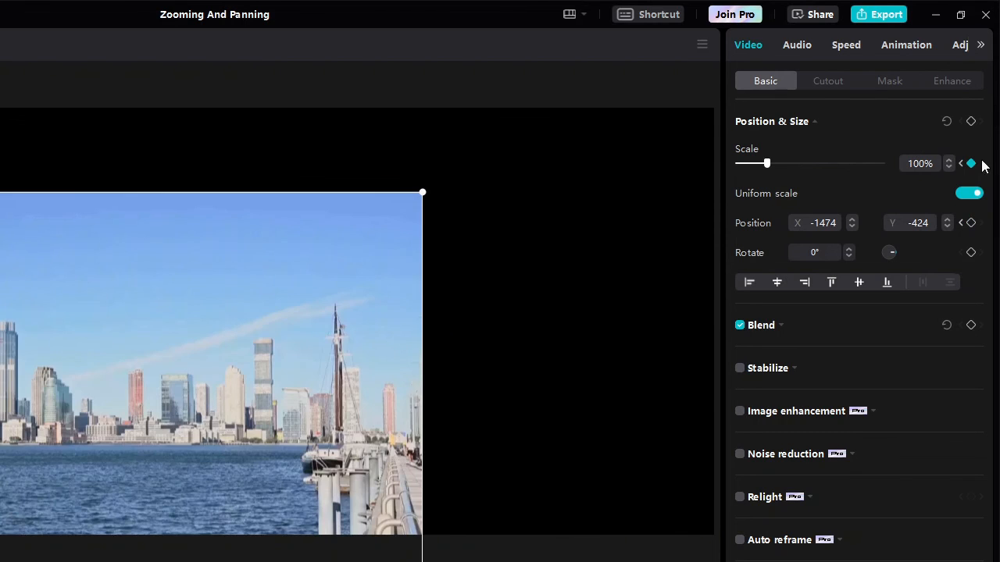
{"action": "scroll", "coordinate": [812, 221], "scroll_direction": "down", "scroll_amount": 1}
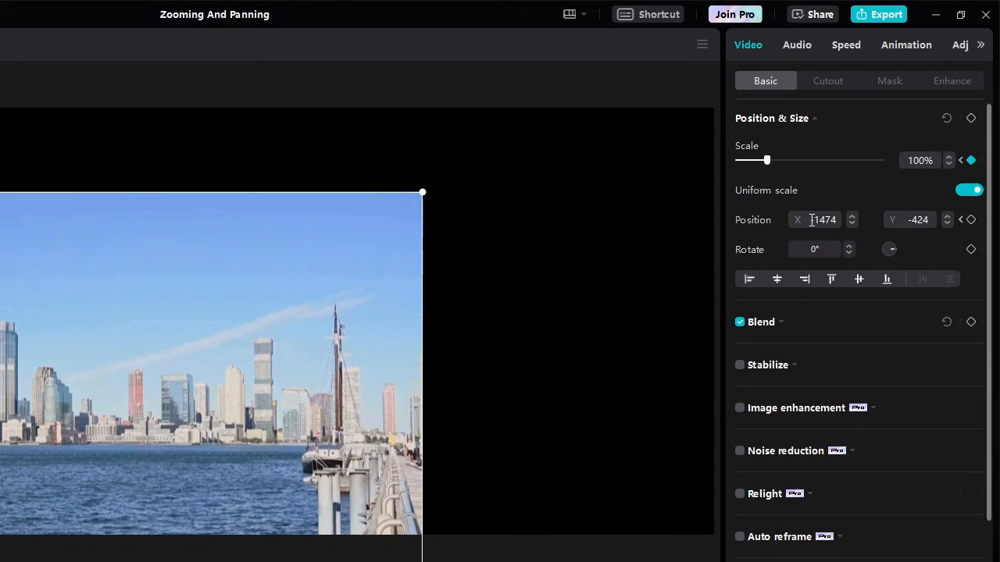
{"action": "left_click", "coordinate": [812, 221]}
{"action": "type", "text": "0"}
{"action": "key", "text": "Return"}
{"action": "type", "text": "0"}
{"action": "key", "text": "Return"}
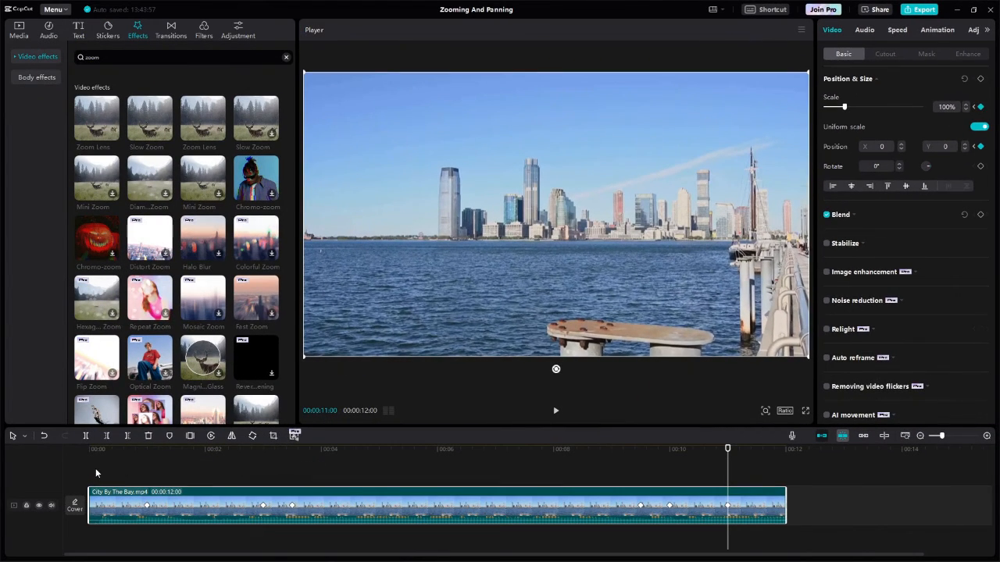
Play the clip from near the start to the end to review the keyframed motion, and reselect the clip
{"action": "left_click", "coordinate": [95, 470]}
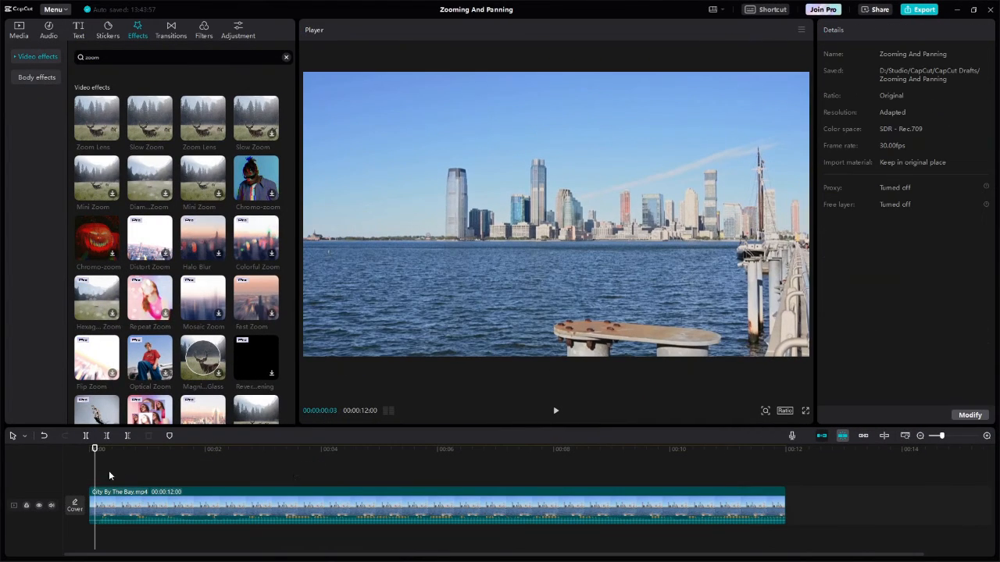
{"action": "left_click", "coordinate": [555, 414]}
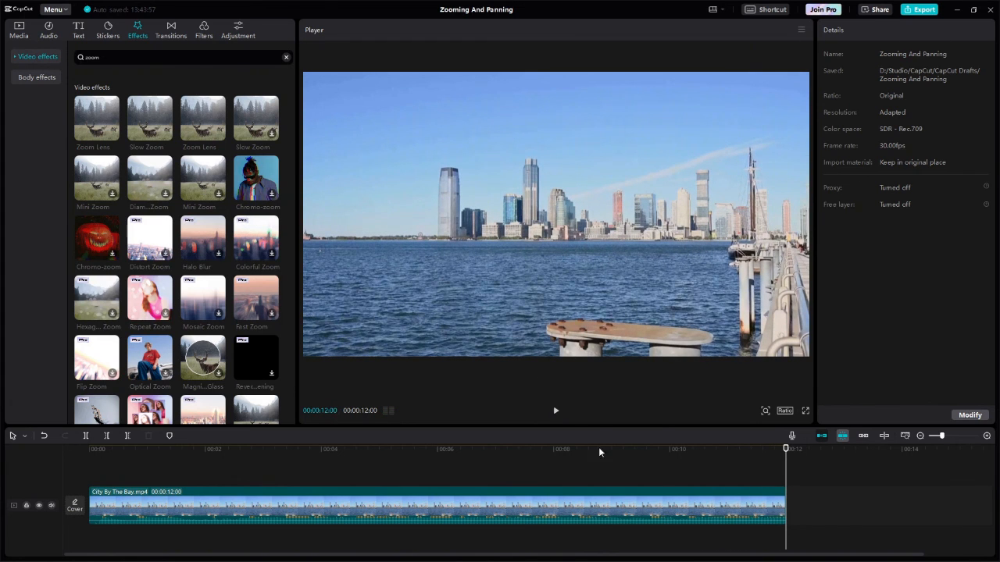
{"action": "left_click", "coordinate": [614, 506]}
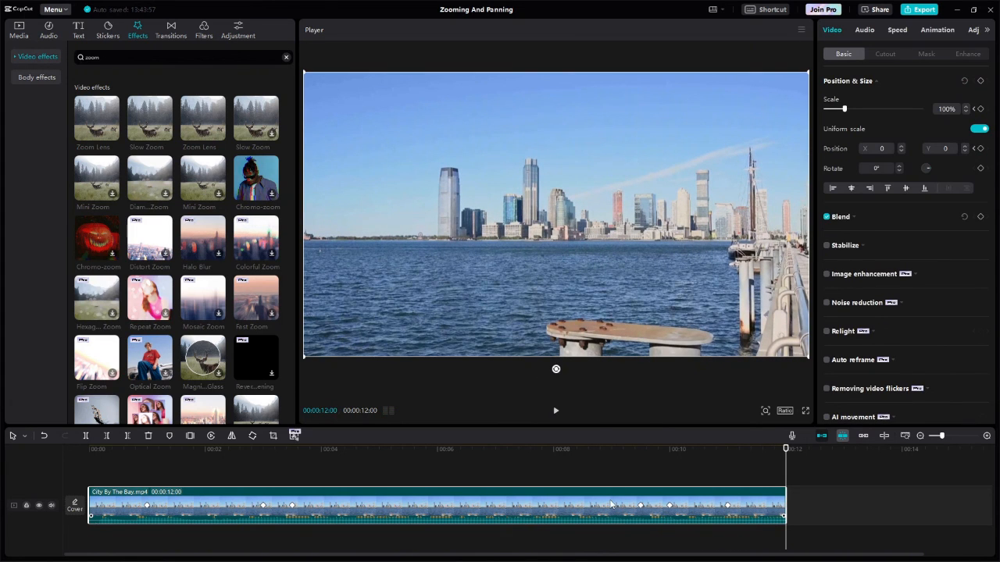